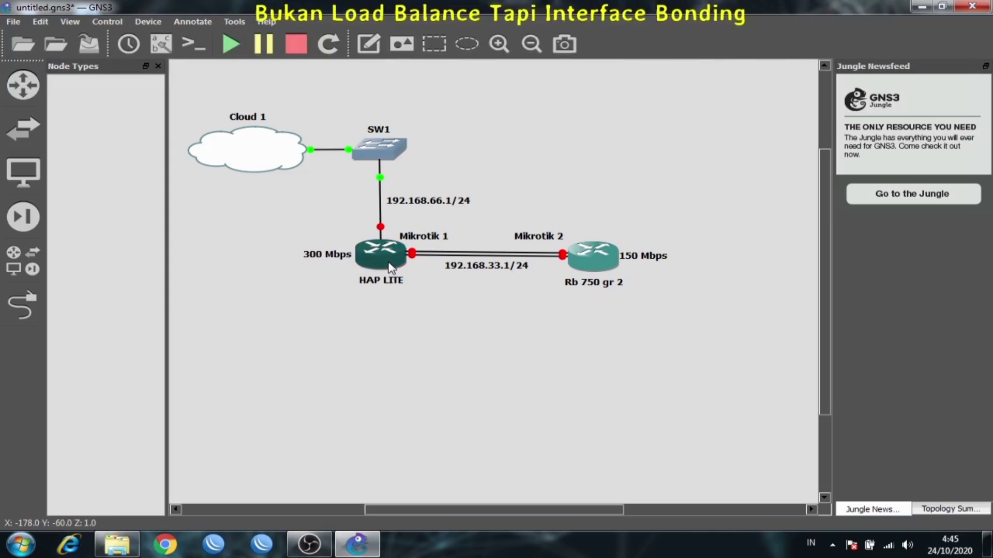
Switch to WinBox and connect to the discovered RB941-2nD router with the admin login
{"action": "mouse_move", "coordinate": [389, 268]}
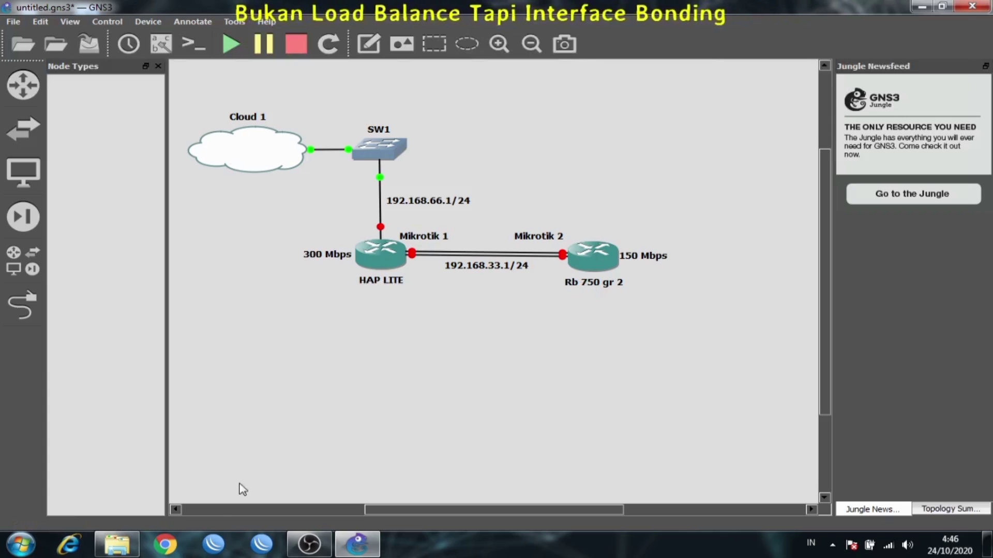
{"action": "left_click", "coordinate": [214, 547]}
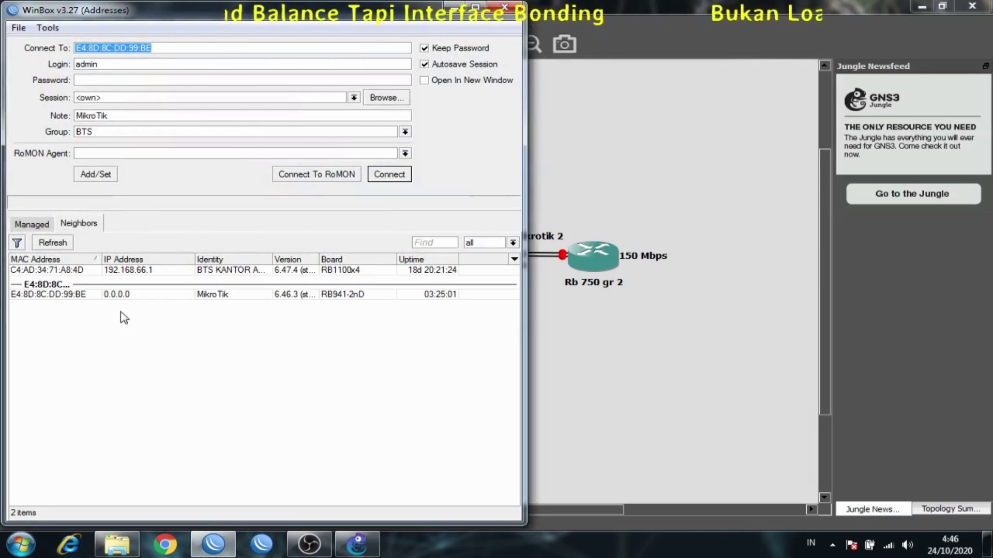
{"action": "left_click", "coordinate": [61, 296]}
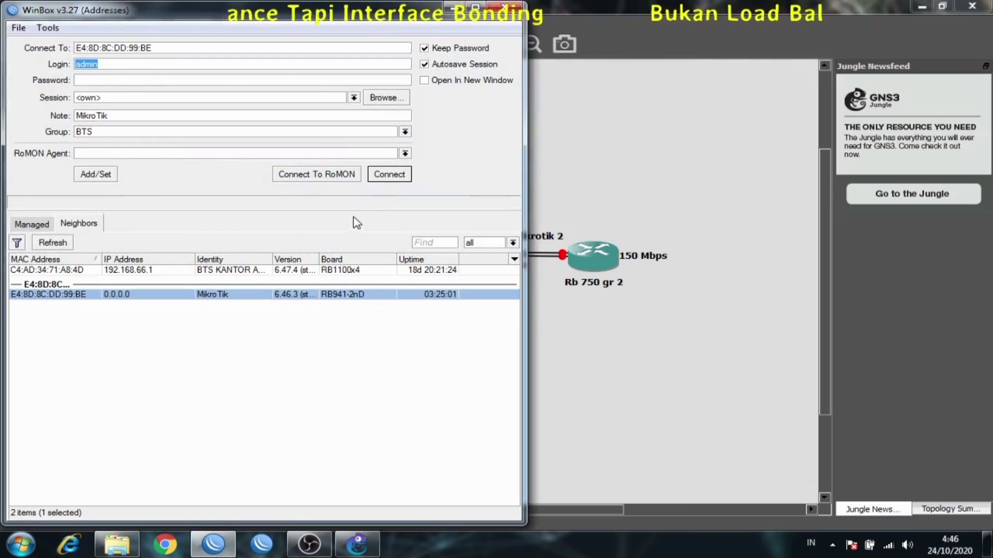
{"action": "left_click", "coordinate": [386, 177]}
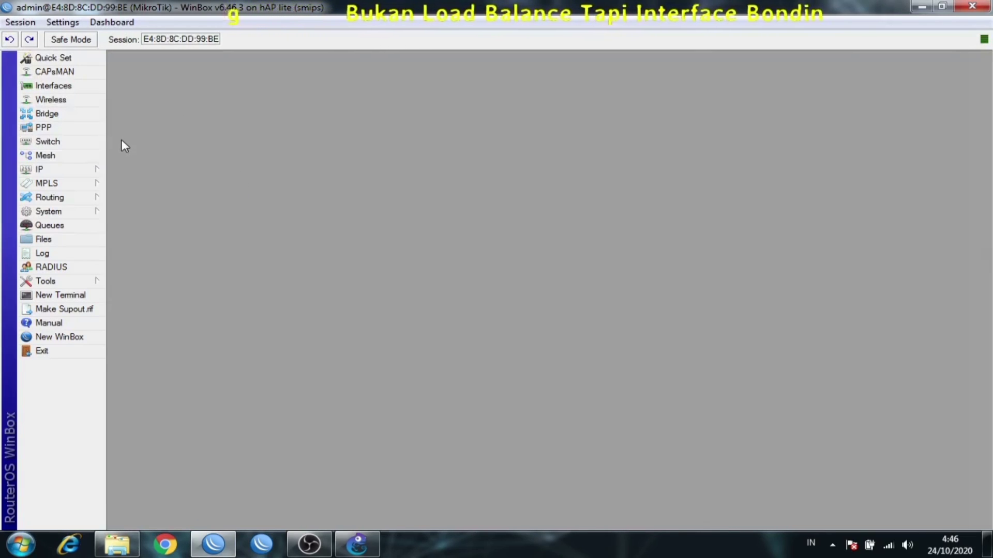
Open the router's interface list and examine the ether1 and ether2 entries among all interfaces
{"action": "left_click", "coordinate": [83, 88]}
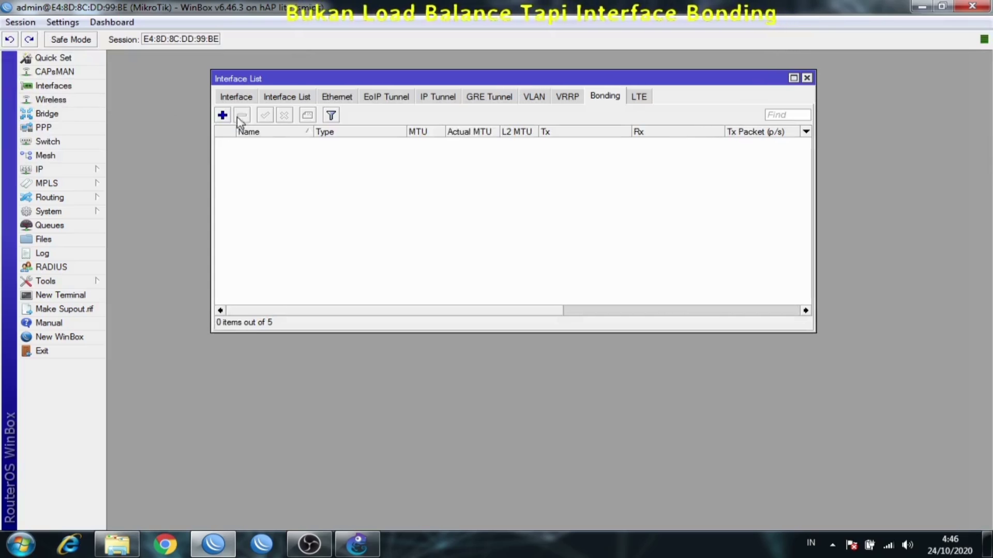
{"action": "left_click", "coordinate": [225, 97]}
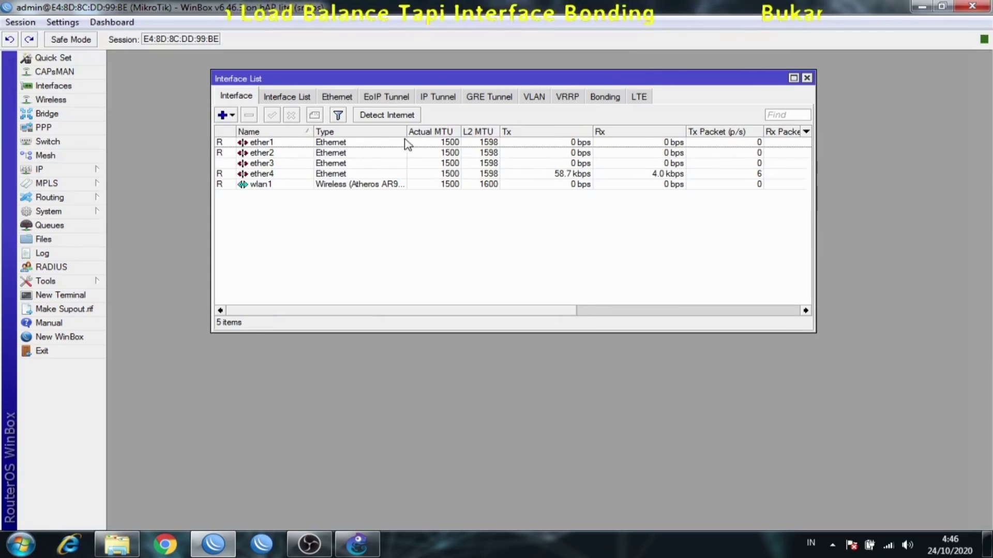
{"action": "left_click", "coordinate": [300, 145]}
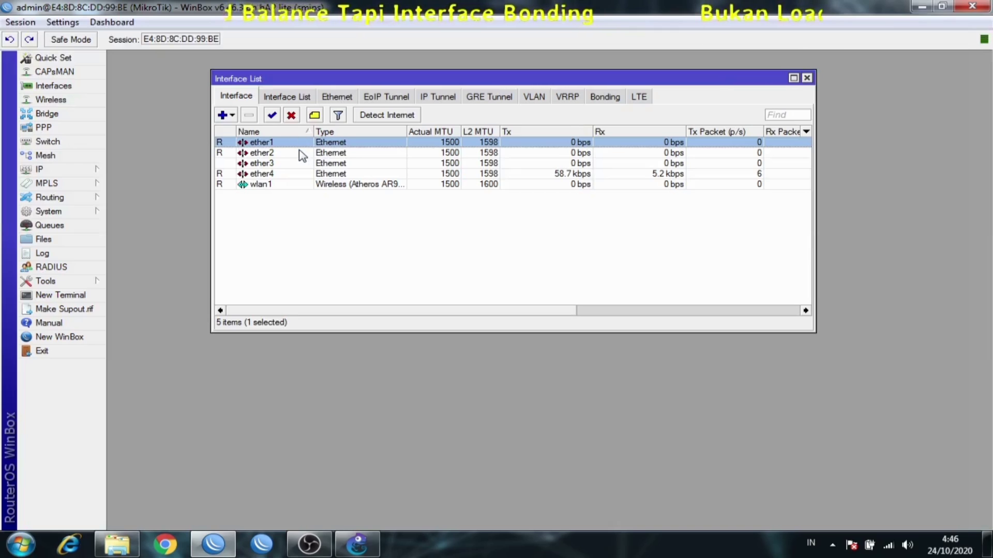
{"action": "left_click", "coordinate": [300, 152]}
{"action": "left_click", "coordinate": [300, 146]}
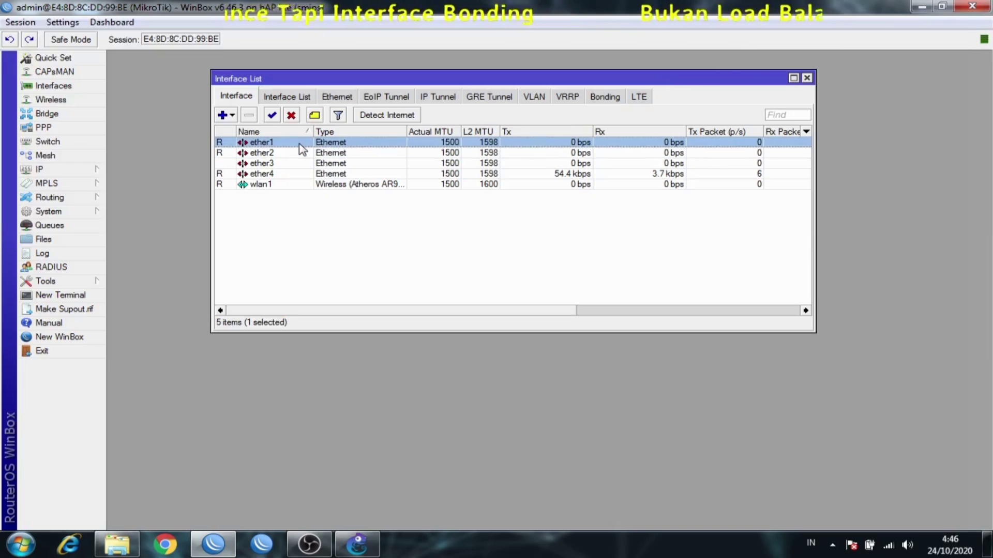
{"action": "left_click", "coordinate": [301, 153]}
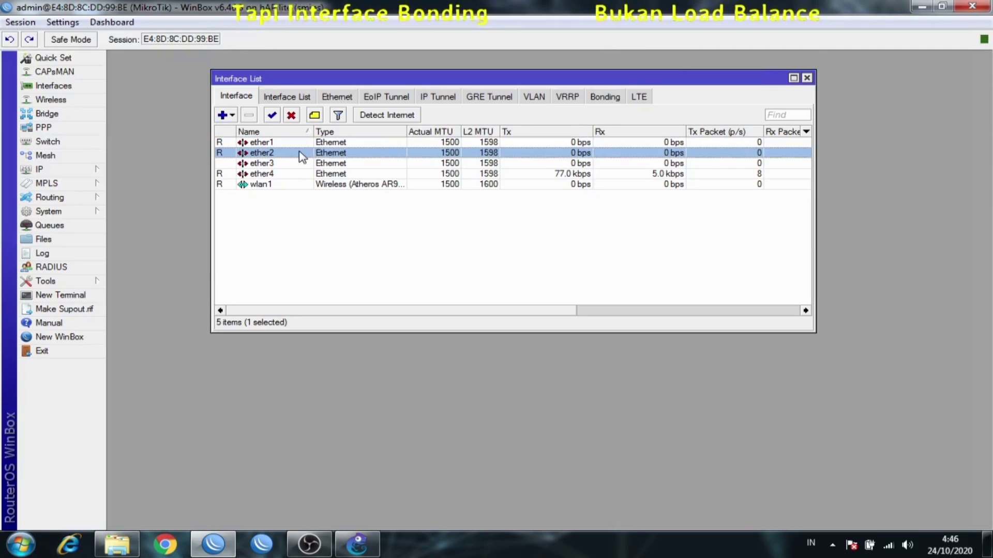
Create a bonding interface with ether1 and ether2 as slaves, keeping the balance rr mode
{"action": "left_click", "coordinate": [604, 101]}
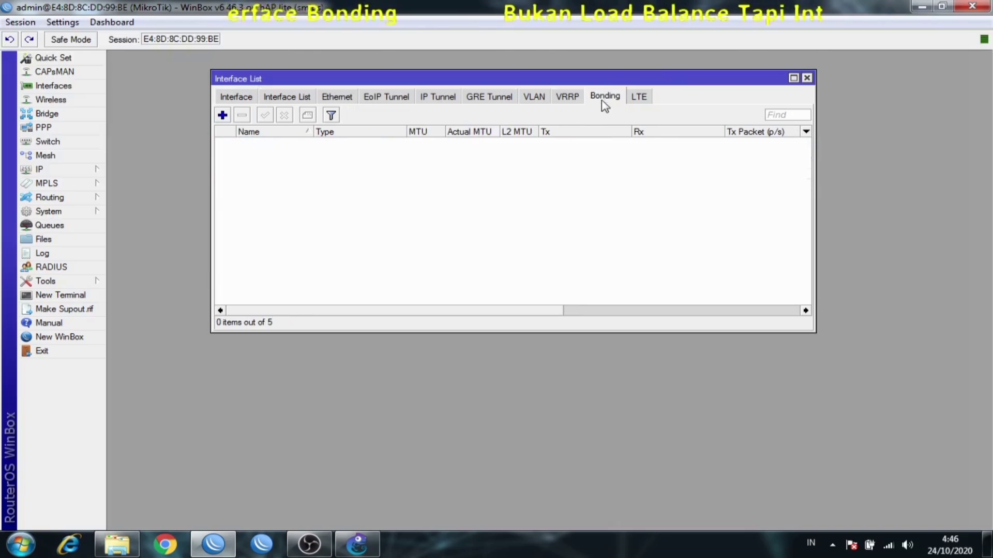
{"action": "left_click", "coordinate": [222, 114]}
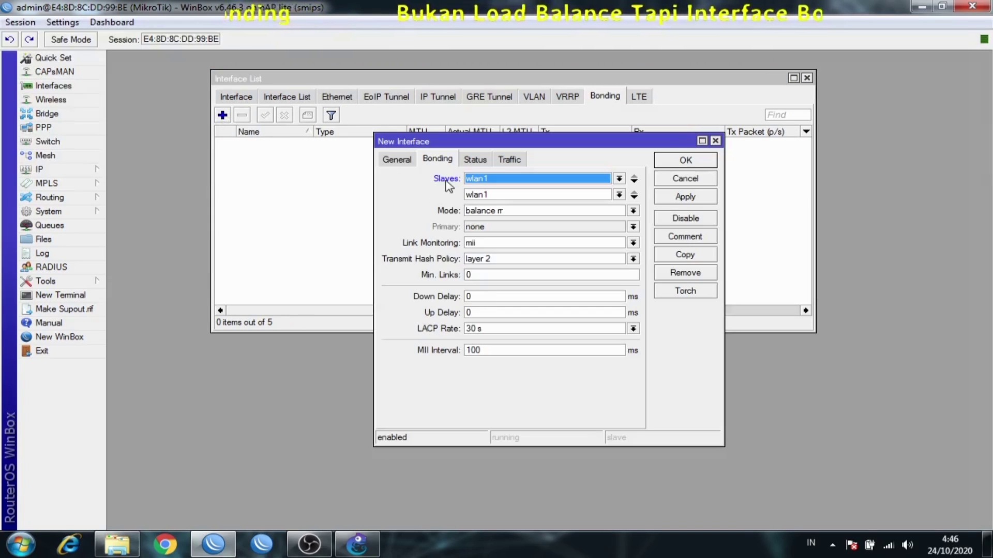
{"action": "left_click", "coordinate": [508, 179]}
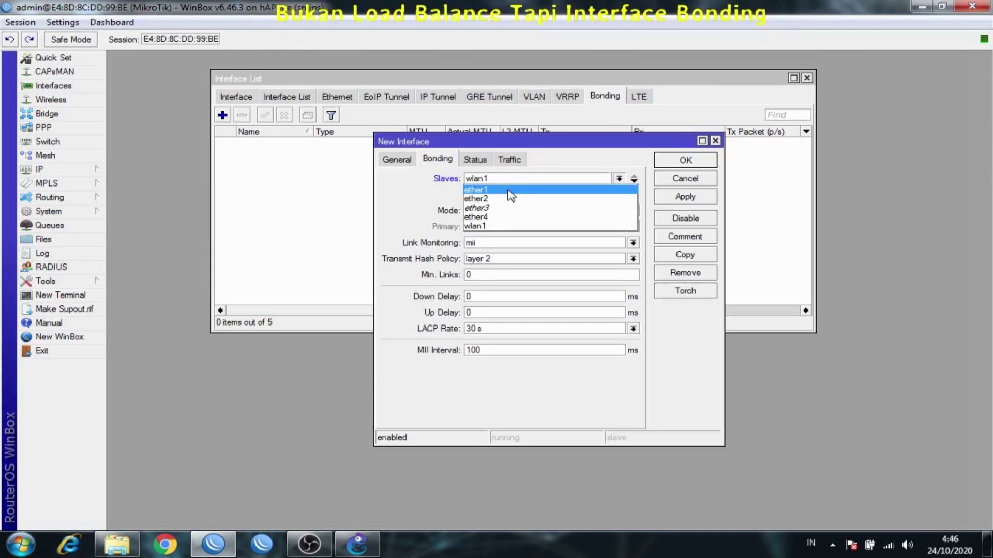
{"action": "left_click", "coordinate": [508, 190]}
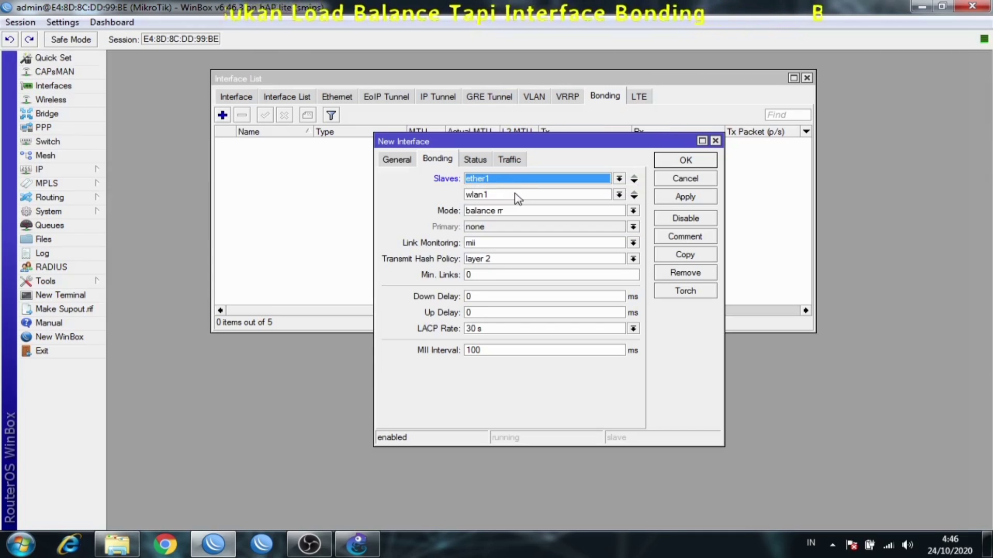
{"action": "left_click", "coordinate": [512, 195]}
{"action": "left_click", "coordinate": [510, 213]}
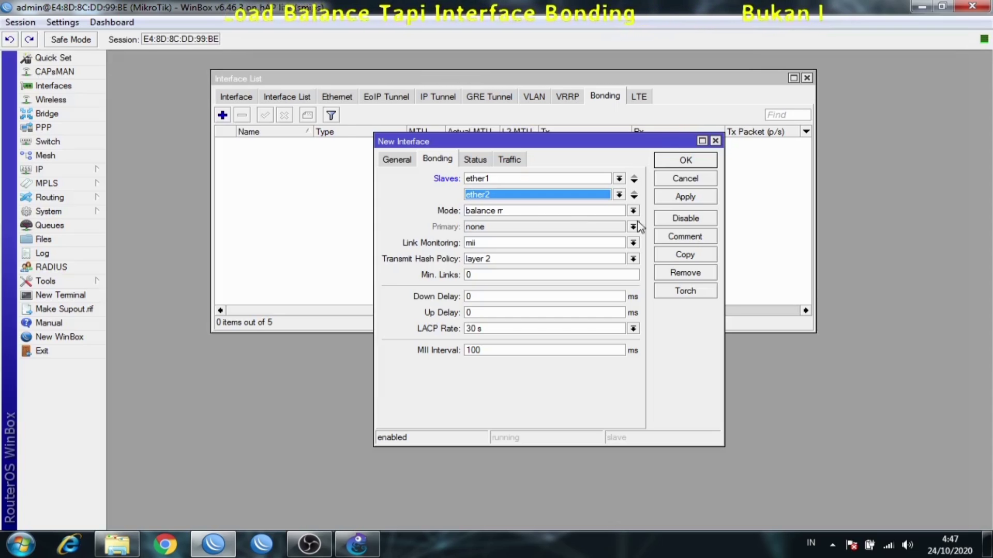
{"action": "left_click", "coordinate": [673, 198]}
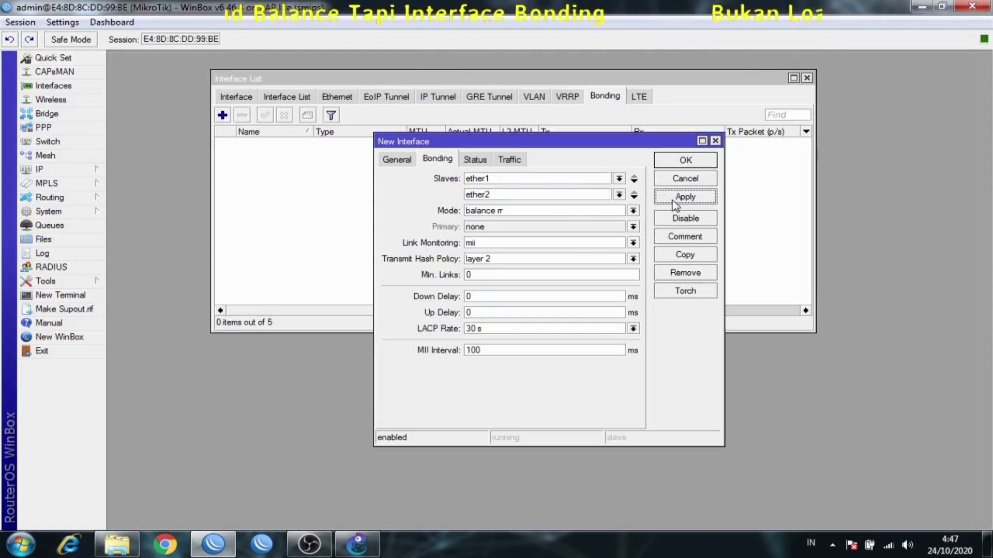
{"action": "left_click", "coordinate": [674, 162]}
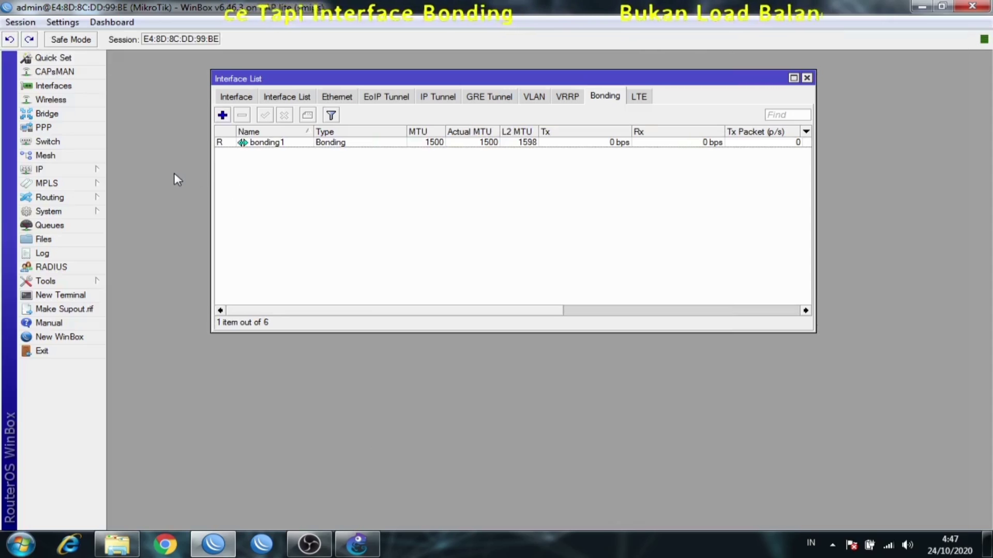
Rename the new bonding interface to bonding_TEST and save the change
{"action": "left_click", "coordinate": [237, 96]}
{"action": "left_click", "coordinate": [263, 144]}
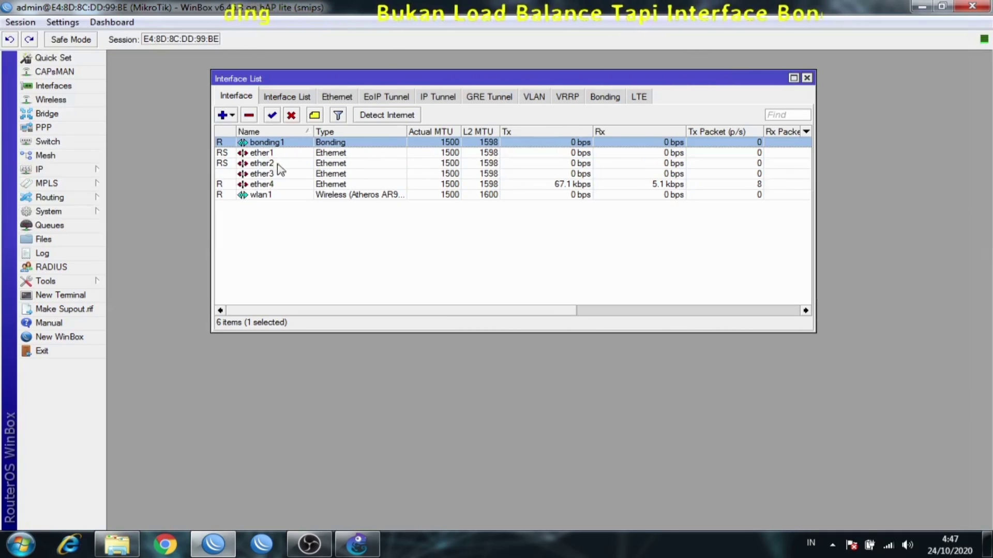
{"action": "double_click", "coordinate": [283, 146]}
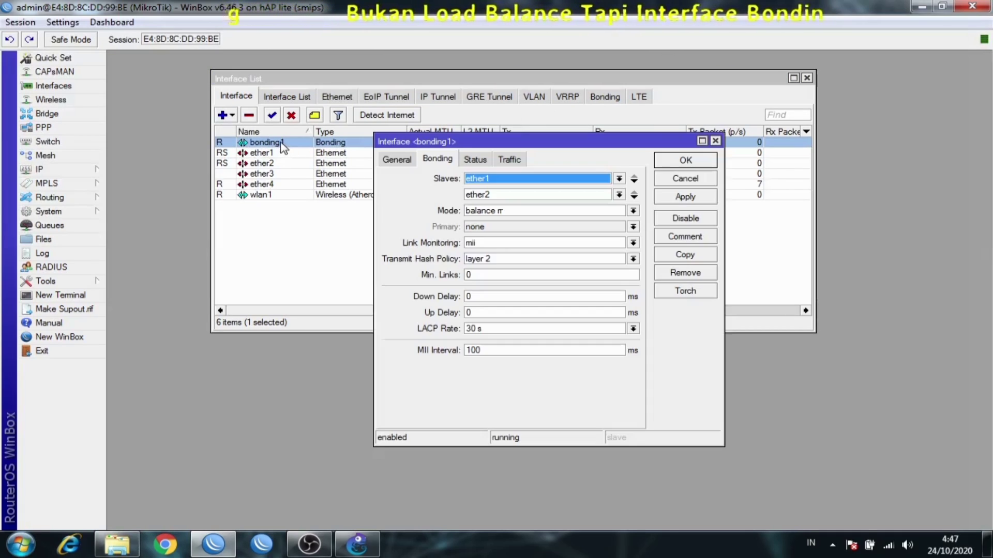
{"action": "left_click", "coordinate": [399, 161]}
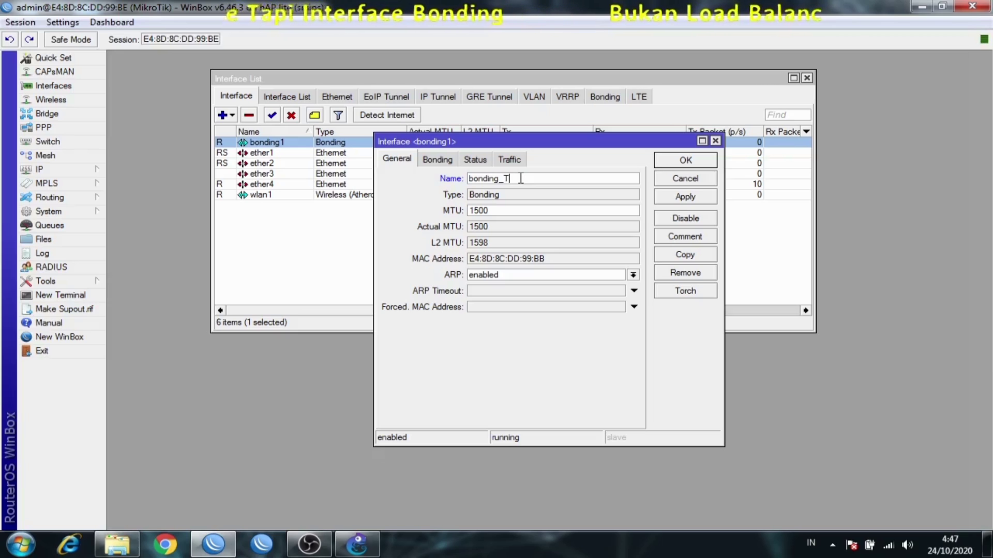
{"action": "type", "text": "ES"}
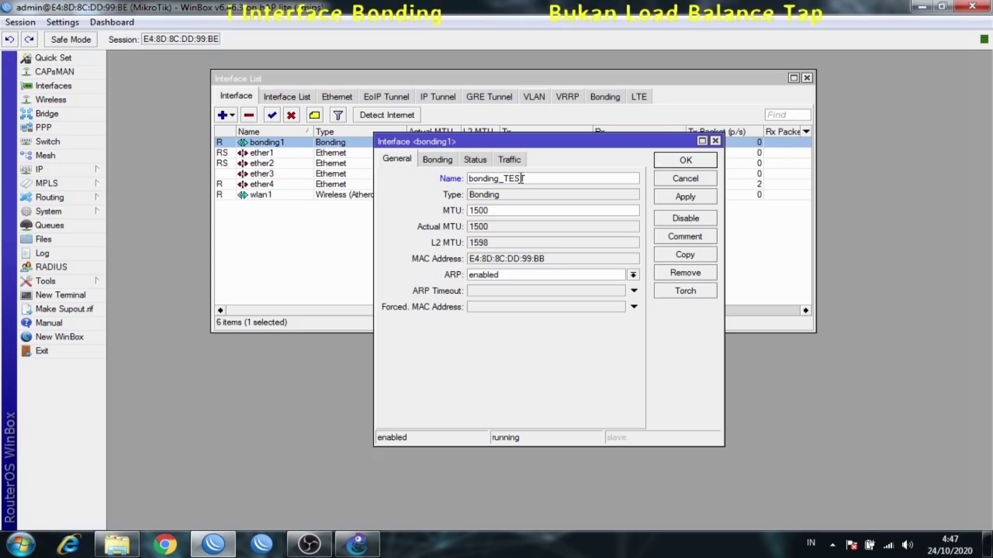
{"action": "type", "text": "T"}
{"action": "left_click", "coordinate": [665, 200]}
{"action": "left_click", "coordinate": [675, 164]}
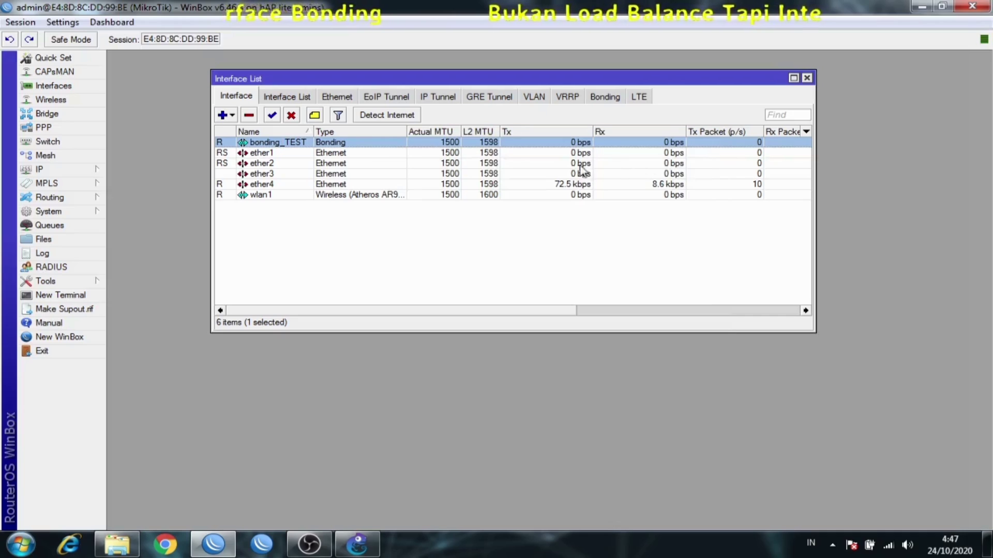
Open the router's IP address list, move its window over the interface list and make it taller
{"action": "left_click", "coordinate": [78, 170]}
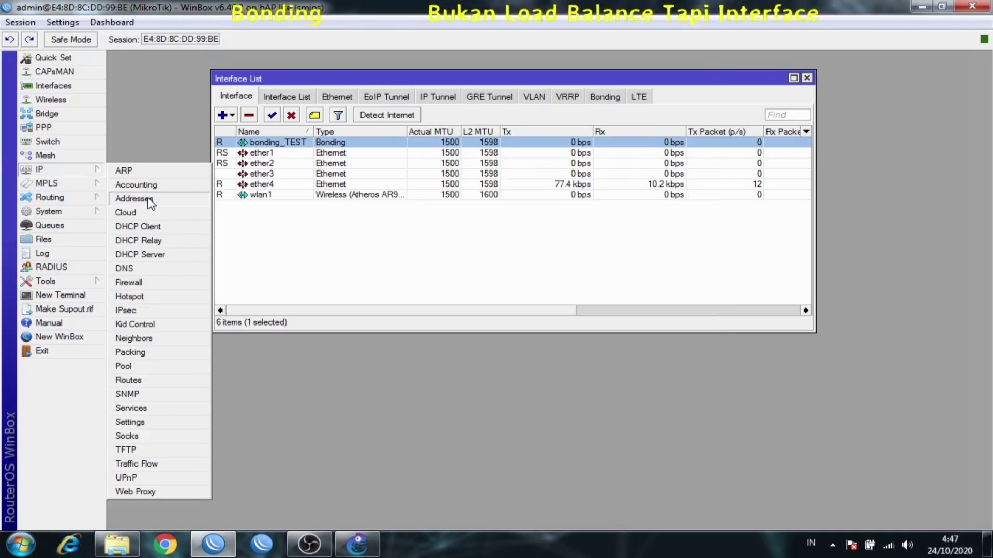
{"action": "left_click", "coordinate": [224, 220]}
{"action": "left_click", "coordinate": [75, 172]}
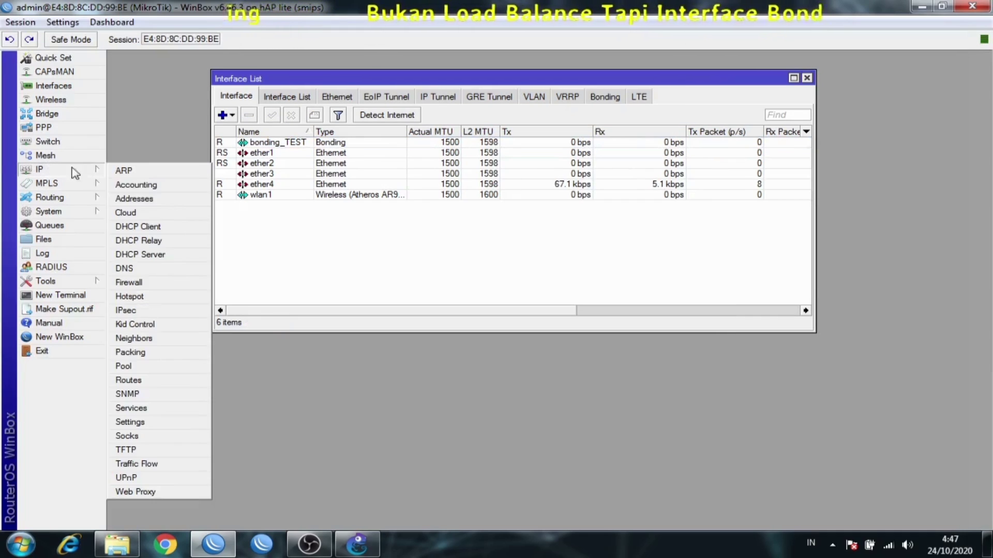
{"action": "left_click", "coordinate": [158, 201]}
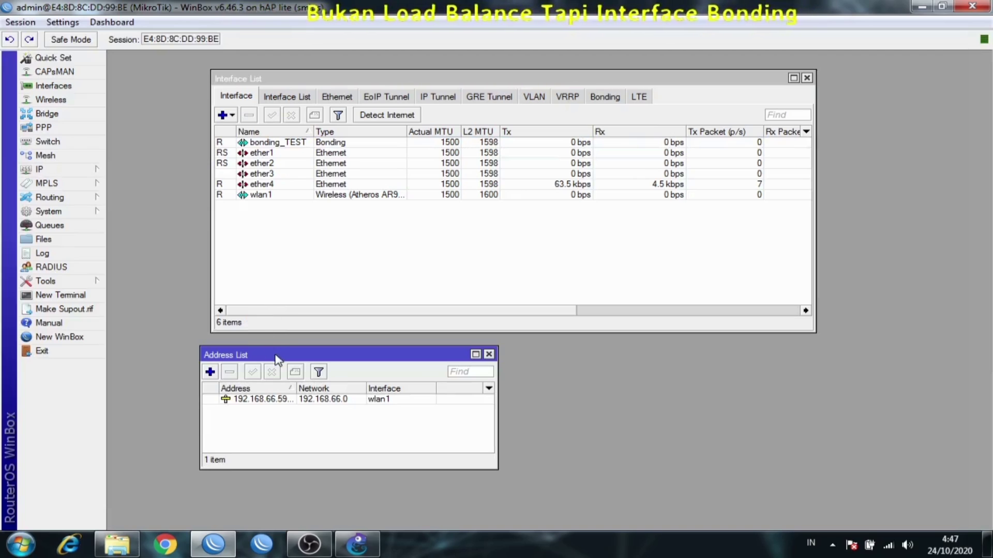
{"action": "left_click_drag", "start_coordinate": [278, 360], "coordinate": [466, 193]}
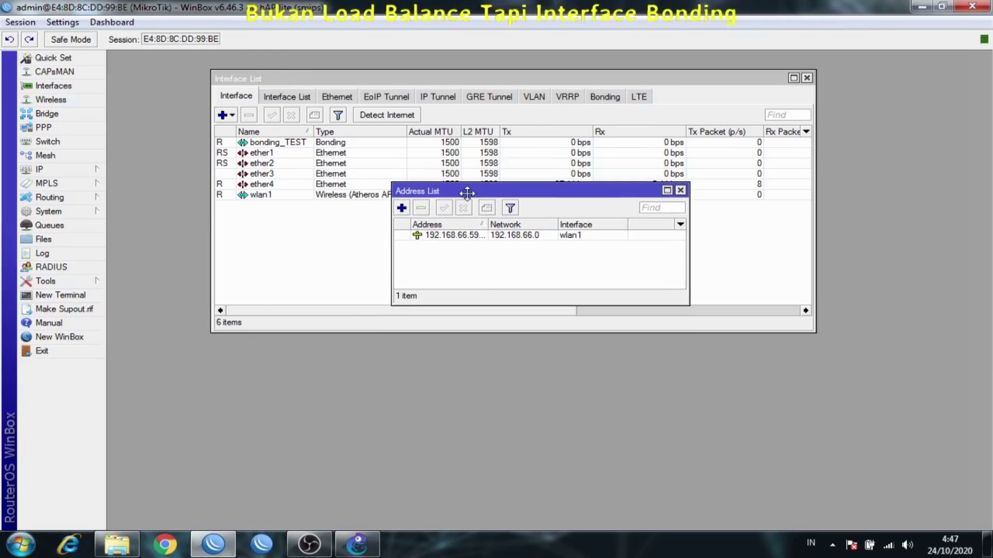
{"action": "left_click_drag", "start_coordinate": [484, 305], "coordinate": [524, 481]}
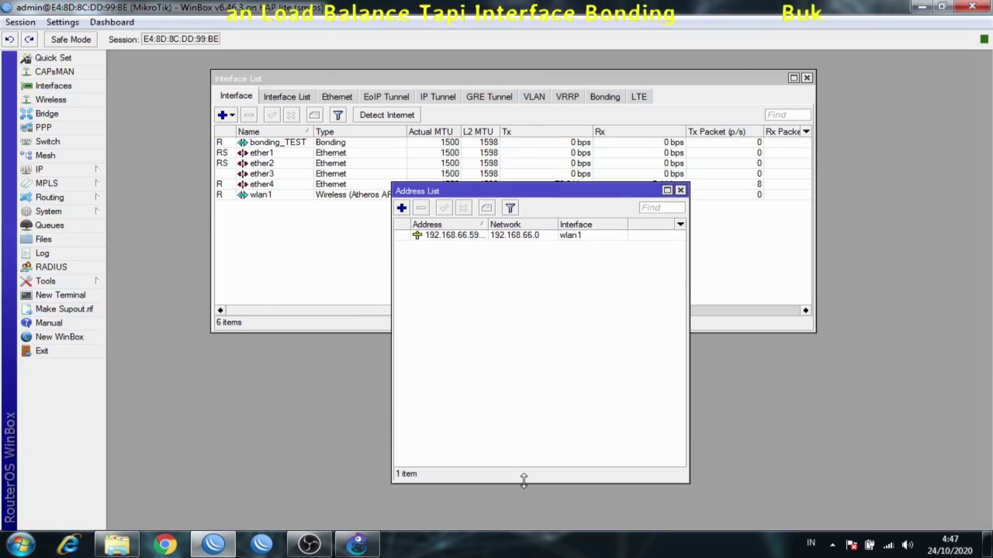
Start a new IP address entry, check the link's subnet in the GNS3 topology diagram, and assign the entry to interface bonding_TEST
{"action": "left_click", "coordinate": [402, 208]}
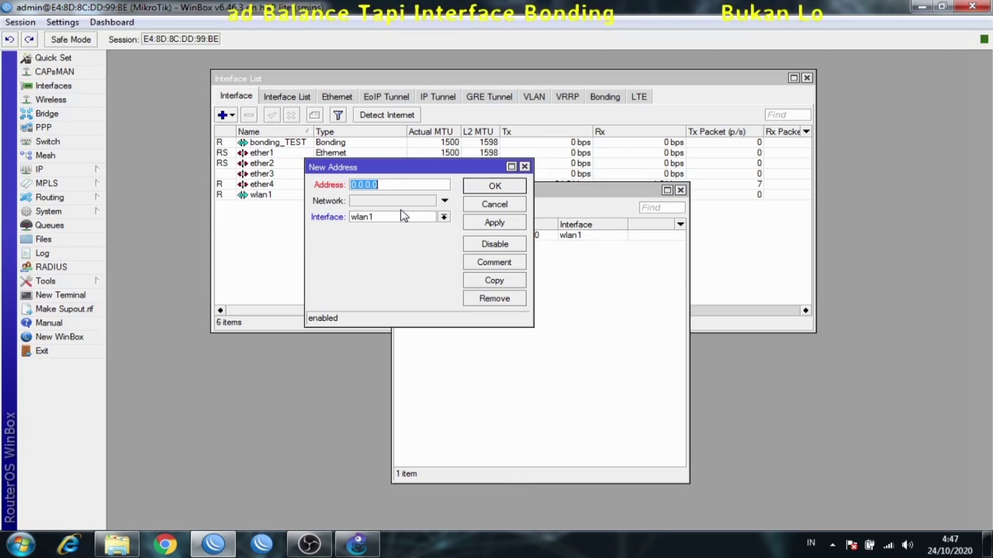
{"action": "left_click", "coordinate": [357, 544]}
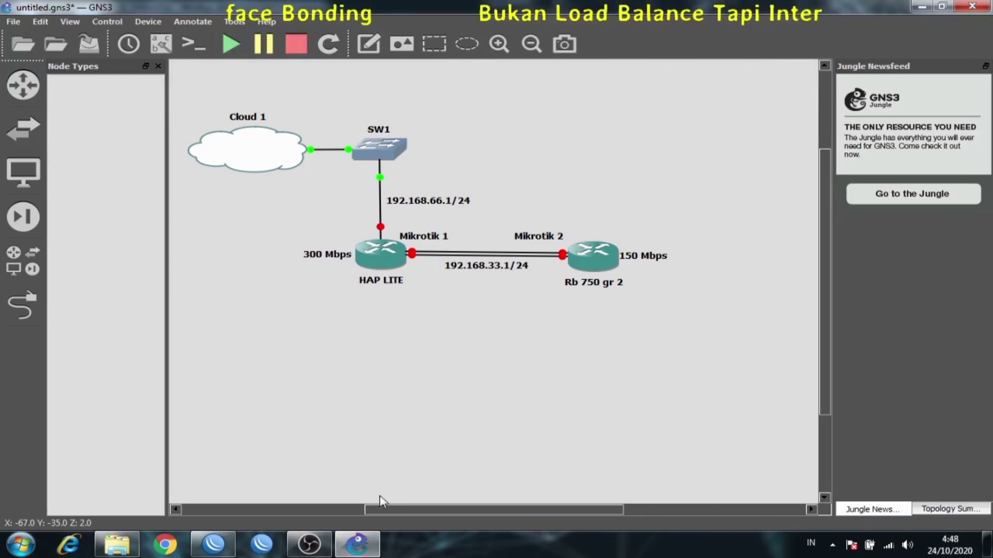
{"action": "left_click", "coordinate": [213, 544]}
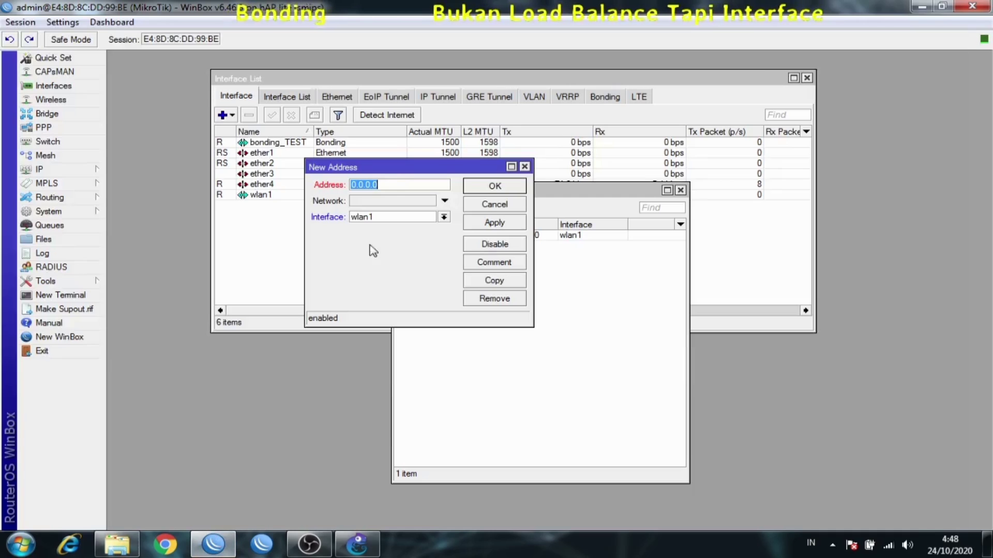
{"action": "left_click", "coordinate": [418, 220]}
{"action": "left_click", "coordinate": [413, 228]}
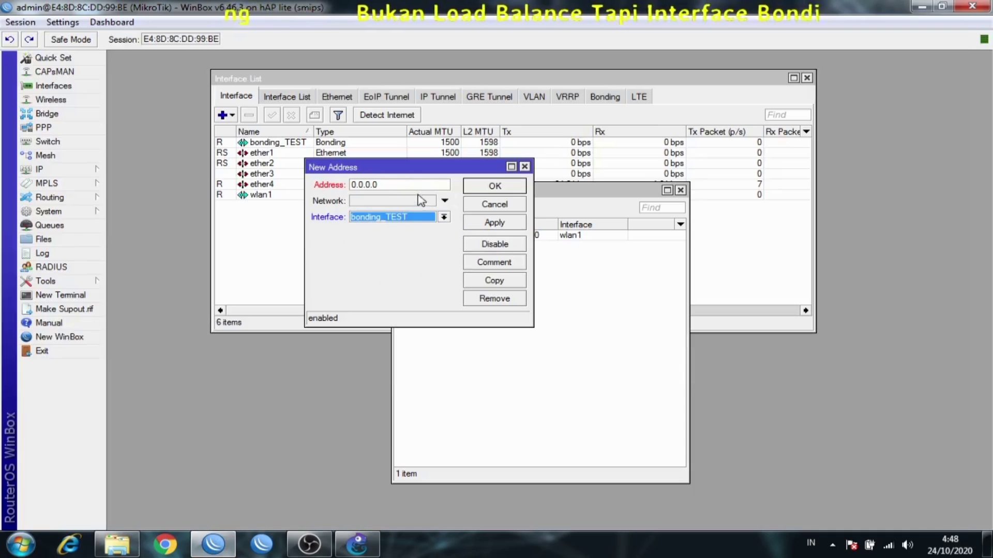
Set the new entry's address to 192.168.33.1/24 and save it to the address list
{"action": "left_click", "coordinate": [420, 188]}
{"action": "type", "text": "1"}
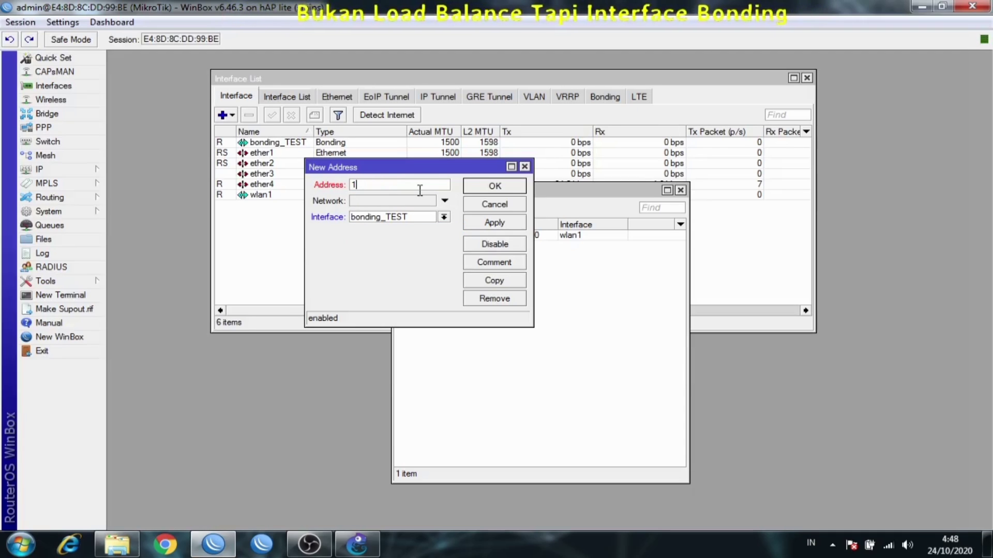
{"action": "type", "text": "92.16"}
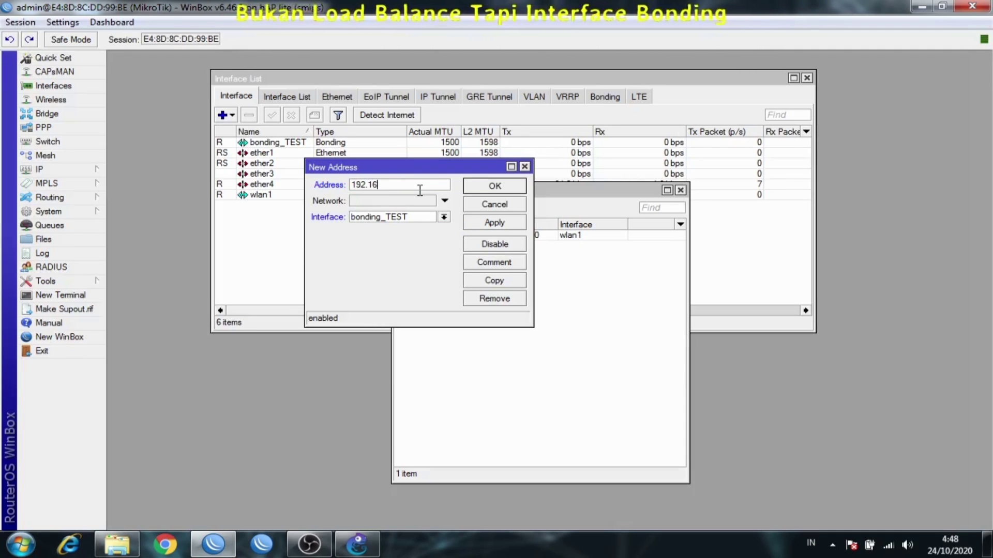
{"action": "type", "text": "8.33.1"}
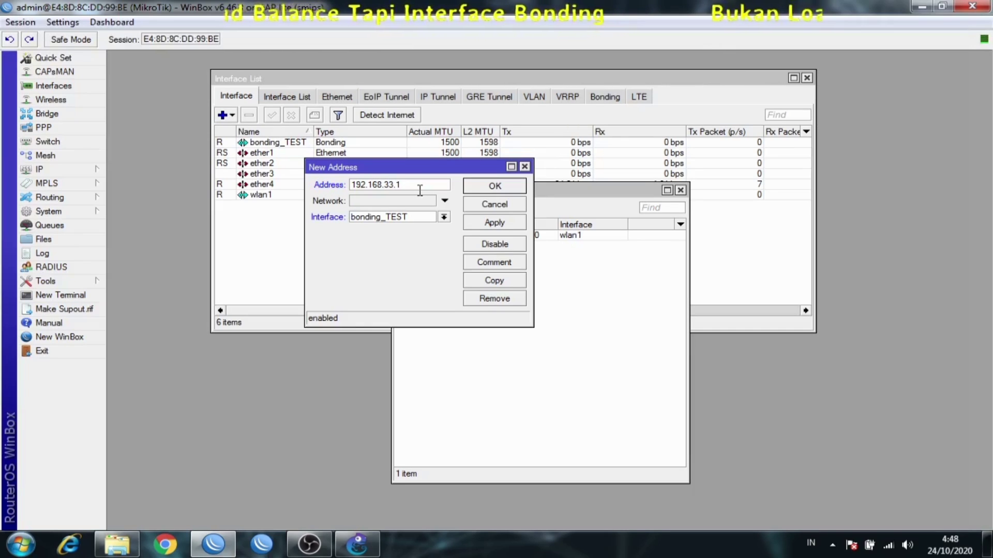
{"action": "type", "text": "/"}
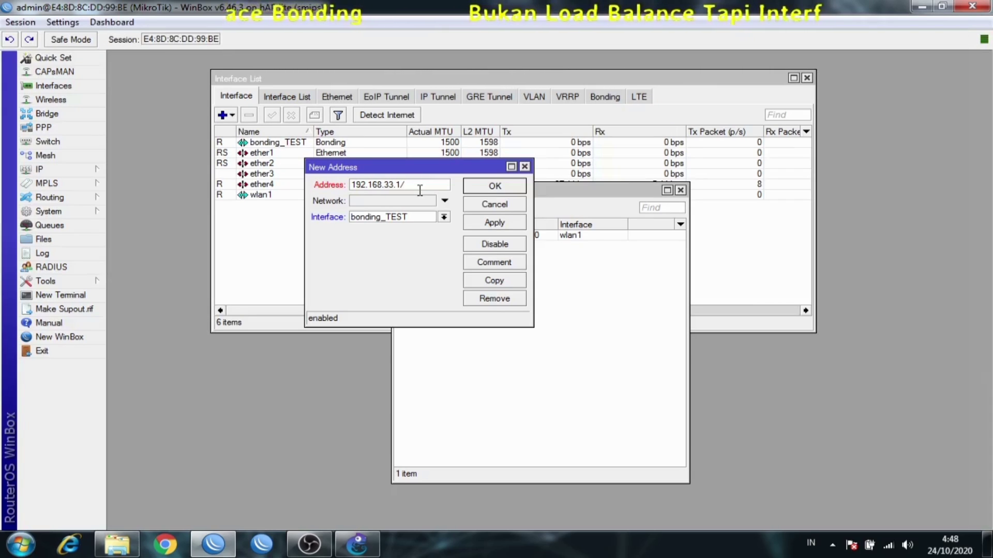
{"action": "type", "text": "24"}
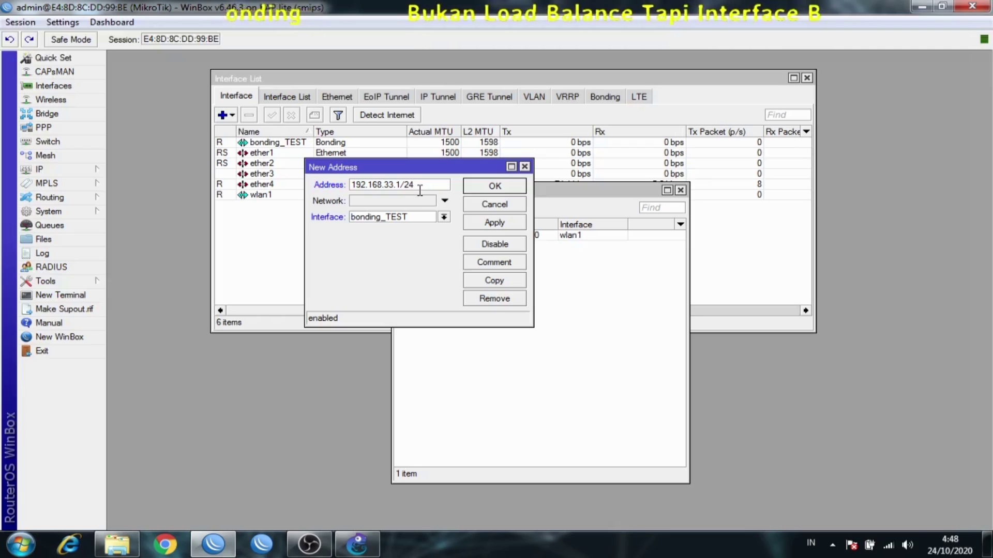
{"action": "left_click", "coordinate": [473, 223]}
{"action": "left_click", "coordinate": [496, 190]}
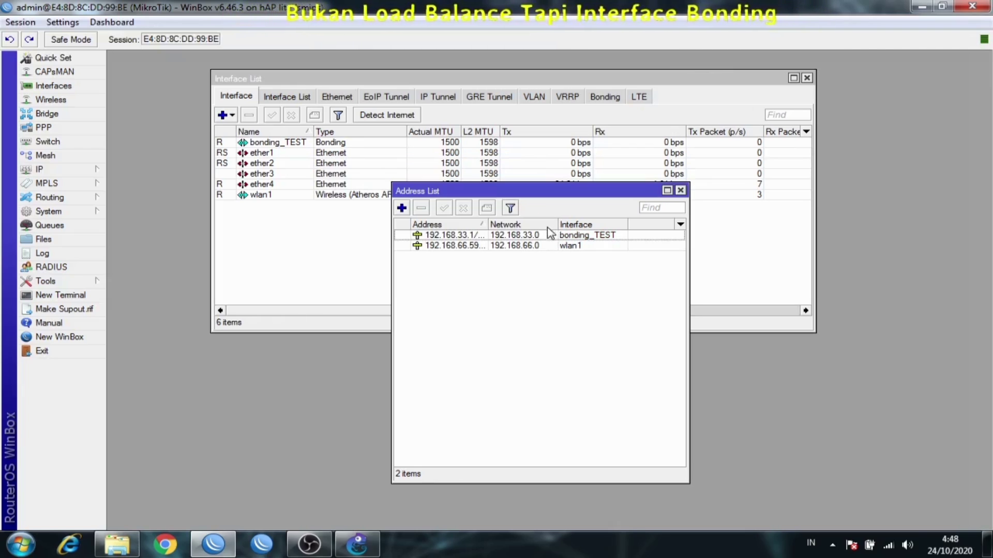
{"action": "left_click", "coordinate": [549, 234]}
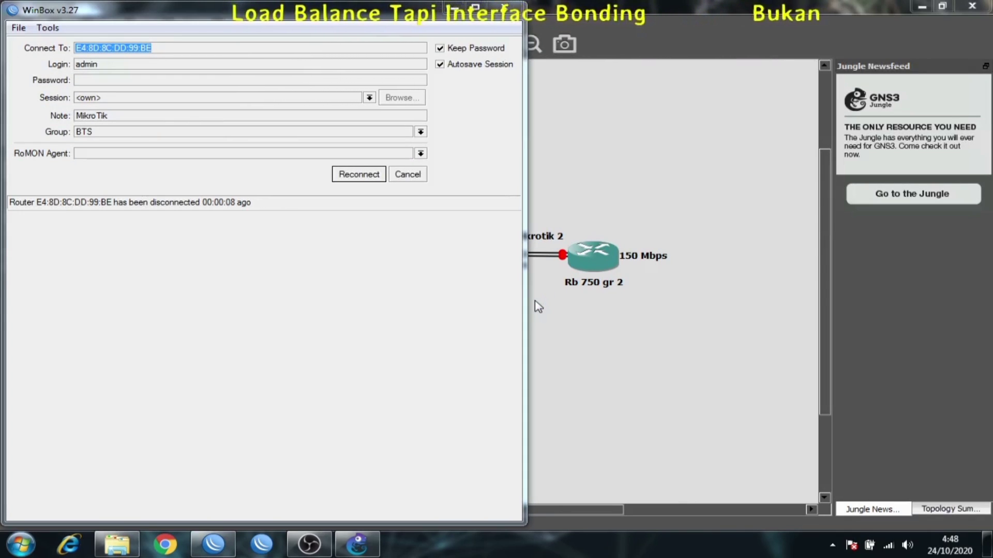
Cancel reconnecting to the first router, refresh the neighbor list and connect to MikroTik 2 (RB750Gr2)
{"action": "left_click", "coordinate": [407, 175]}
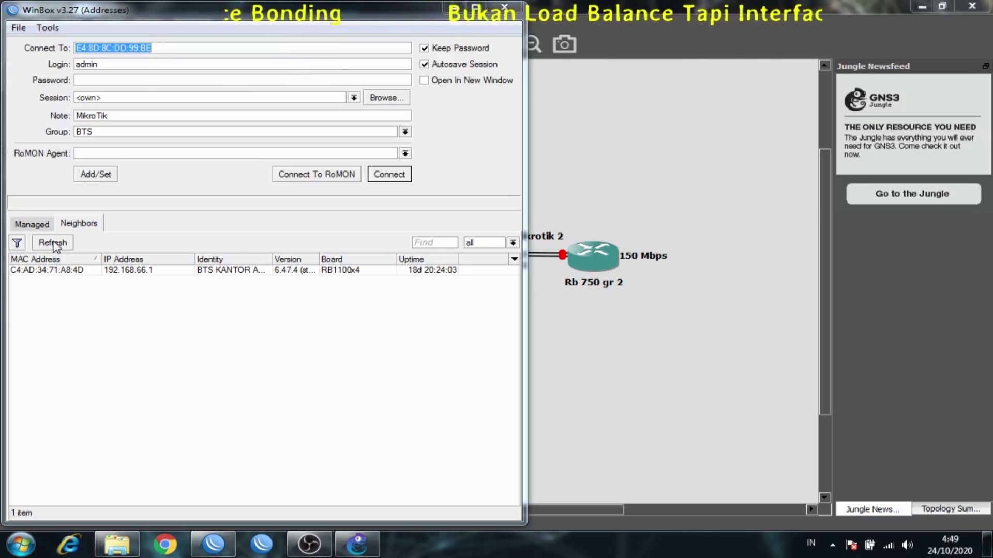
{"action": "left_click", "coordinate": [57, 244]}
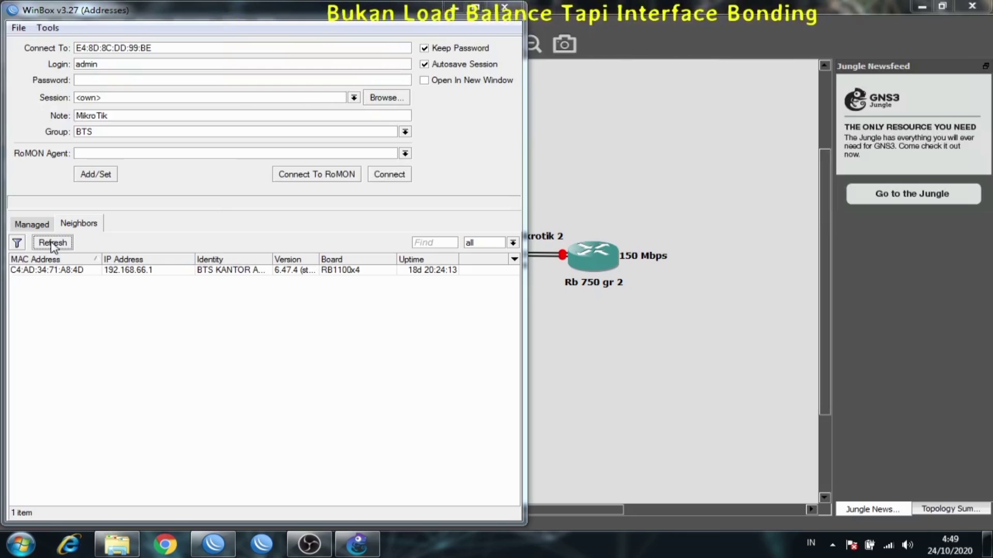
{"action": "left_click", "coordinate": [52, 246]}
{"action": "left_click", "coordinate": [53, 246]}
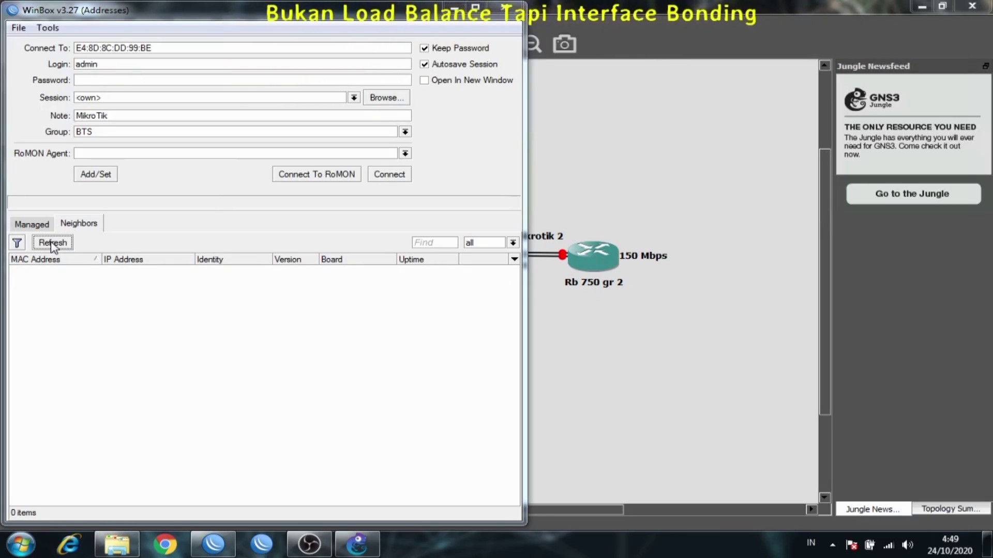
{"action": "left_click", "coordinate": [53, 246]}
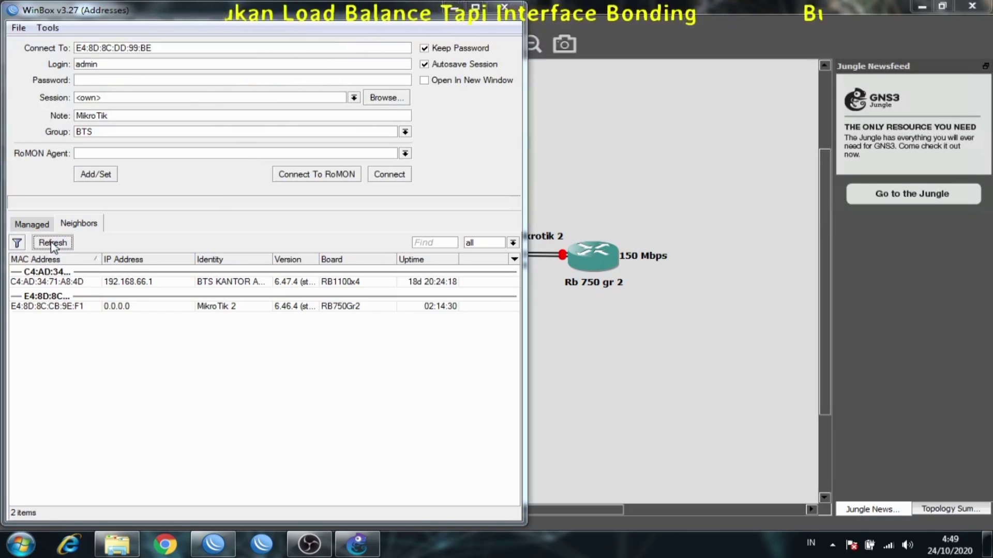
{"action": "left_click", "coordinate": [220, 306]}
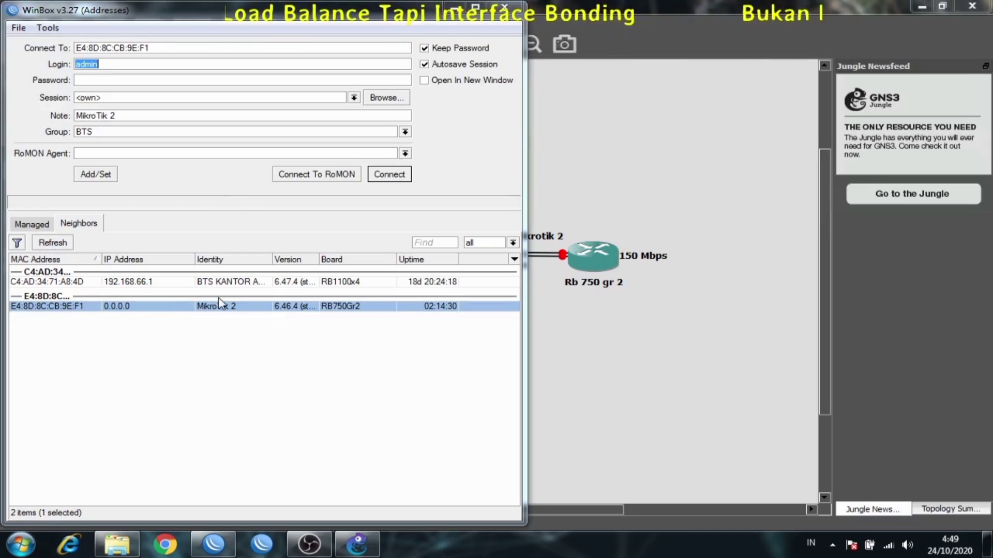
{"action": "left_click", "coordinate": [389, 175]}
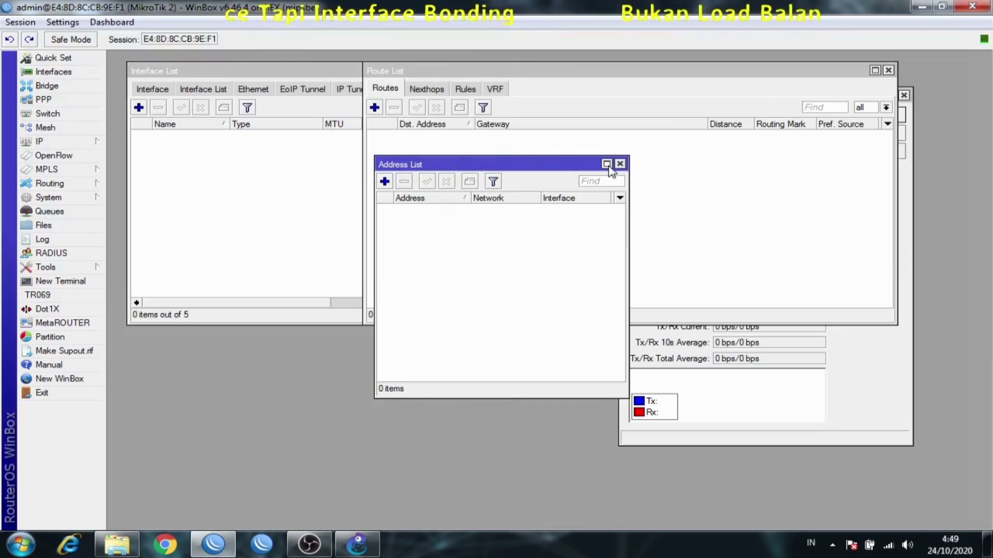
Close the address list, route list, interface list and the other leftover window on MikroTik 2
{"action": "left_click", "coordinate": [619, 165]}
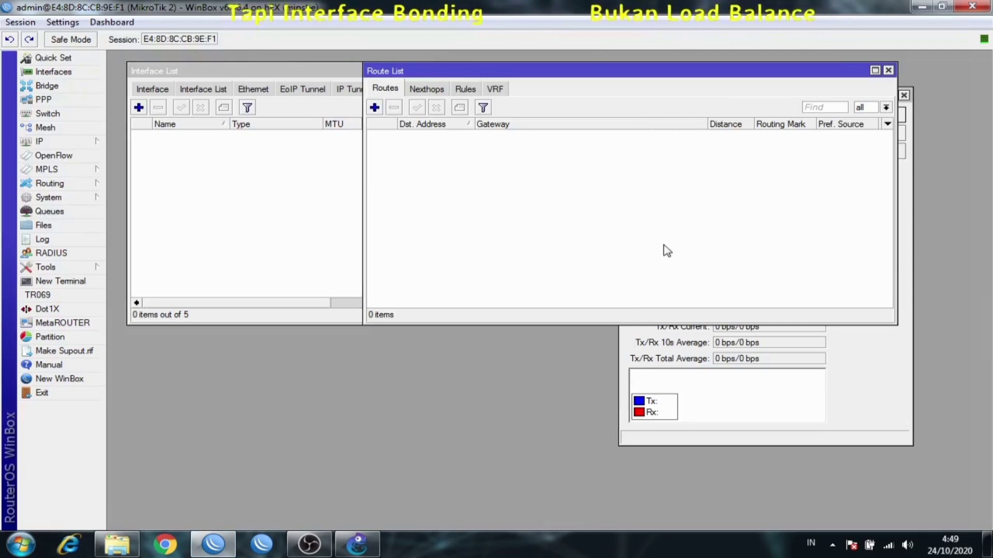
{"action": "left_click", "coordinate": [889, 71]}
{"action": "left_click", "coordinate": [904, 95]}
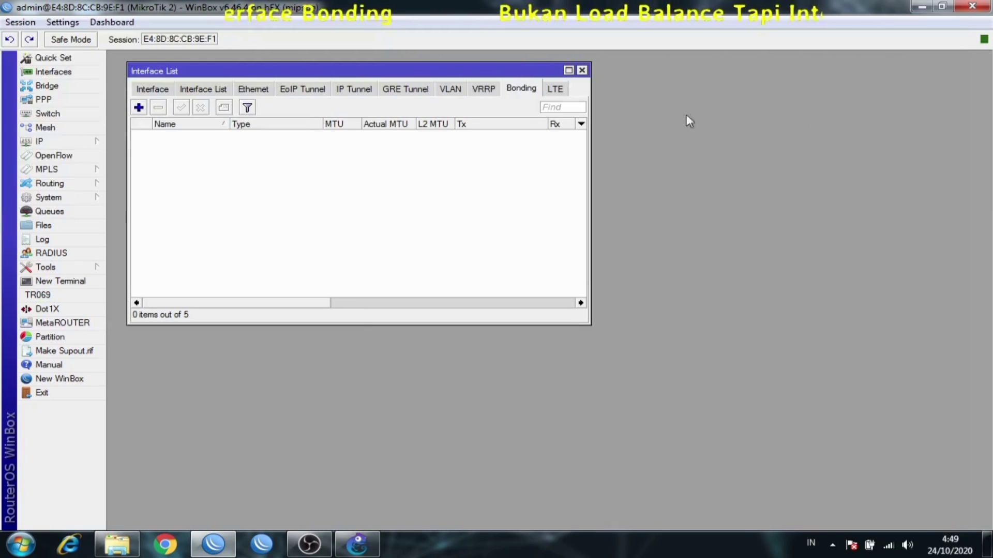
{"action": "left_click", "coordinate": [582, 71]}
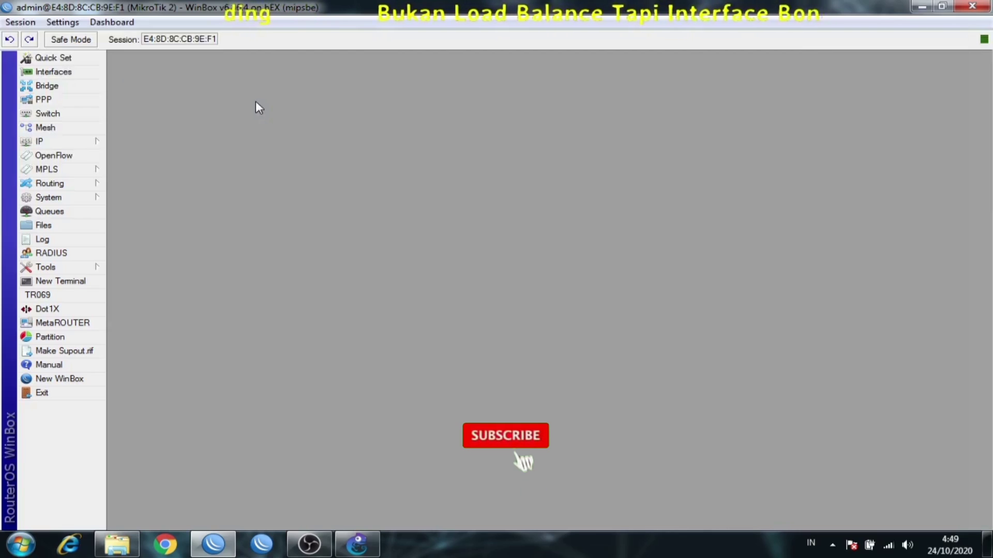
Open MikroTik 2's list of all interfaces and examine the ether1 and ether2 entries
{"action": "left_click", "coordinate": [73, 75]}
{"action": "left_click", "coordinate": [151, 88]}
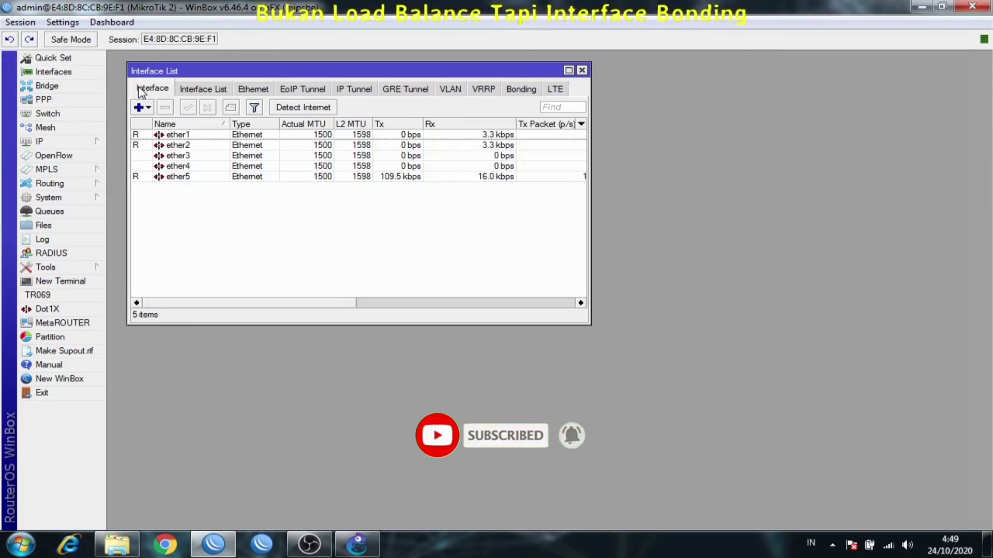
{"action": "left_click", "coordinate": [195, 146]}
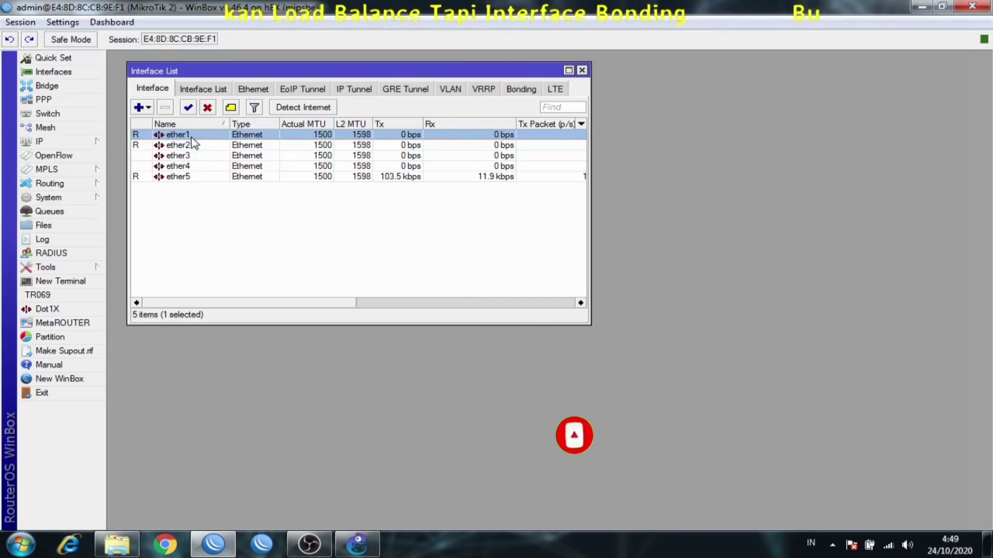
{"action": "left_click", "coordinate": [196, 135]}
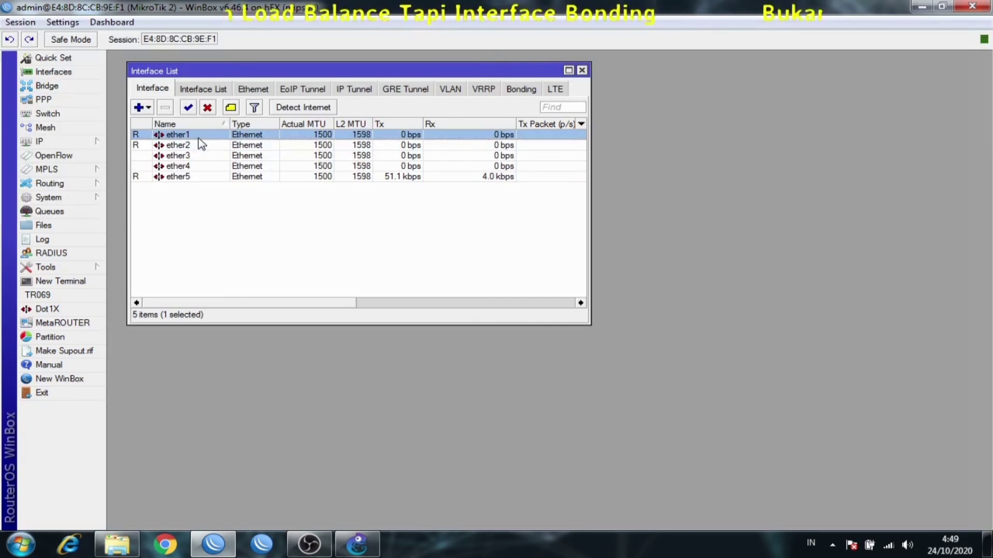
Start a new bonding interface on MikroTik 2 and name it bonding_TEST
{"action": "left_click", "coordinate": [518, 89]}
{"action": "left_click", "coordinate": [139, 108]}
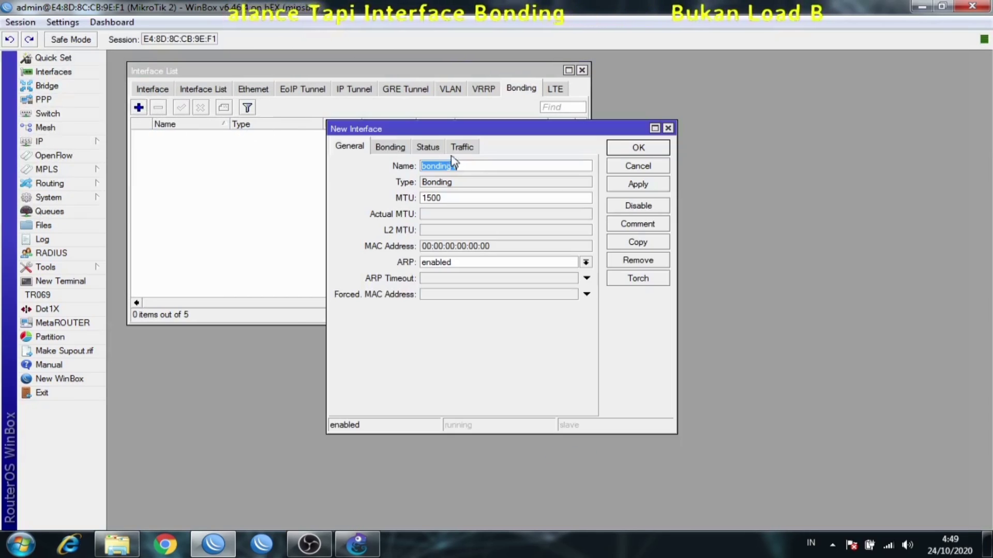
{"action": "left_click", "coordinate": [477, 166]}
{"action": "key", "text": "BackSpace"}
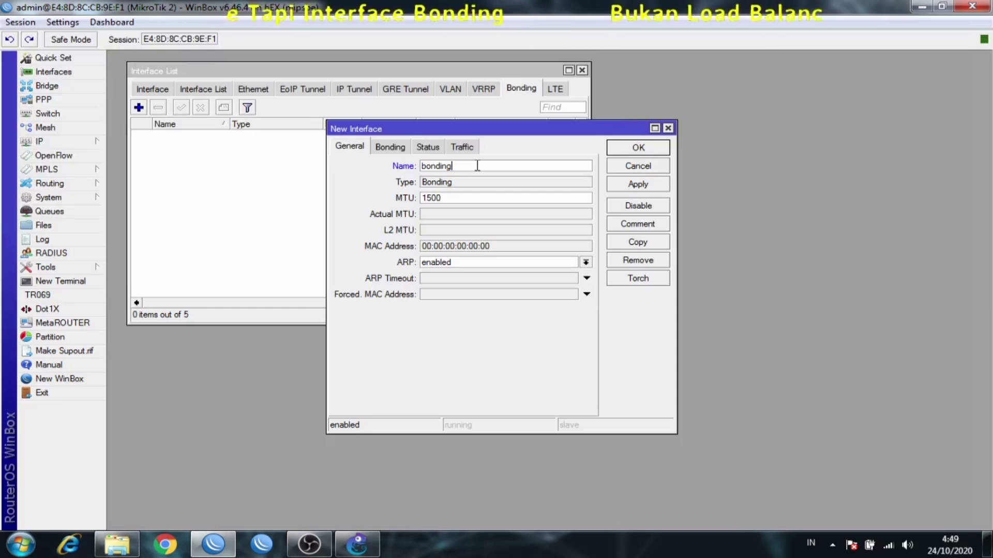
{"action": "type", "text": "_TEST"}
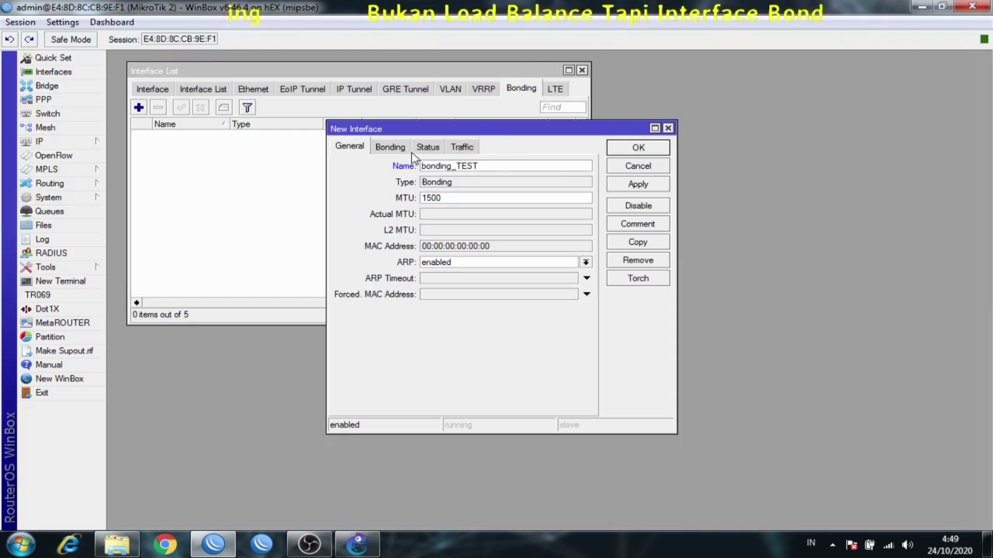
Set ether1 and ether2 as the bond's slaves, keep the balance rr mode, and save the interface
{"action": "left_click", "coordinate": [394, 148]}
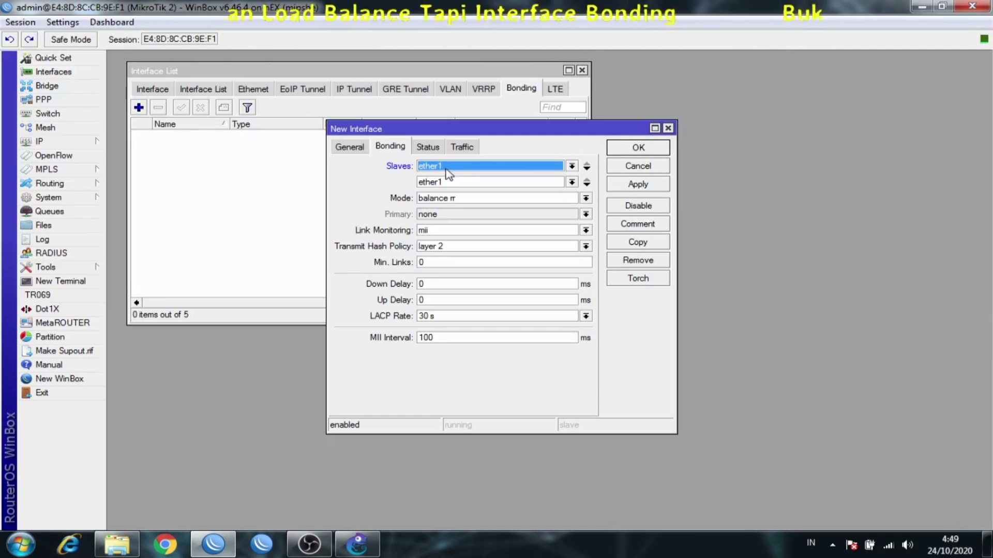
{"action": "left_click", "coordinate": [458, 184]}
{"action": "left_click", "coordinate": [459, 207]}
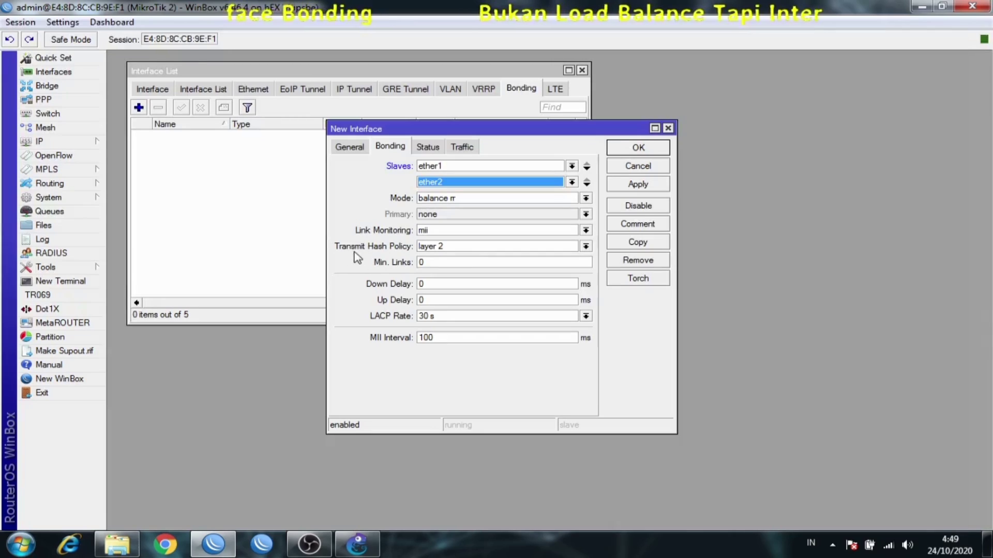
{"action": "left_click", "coordinate": [647, 182]}
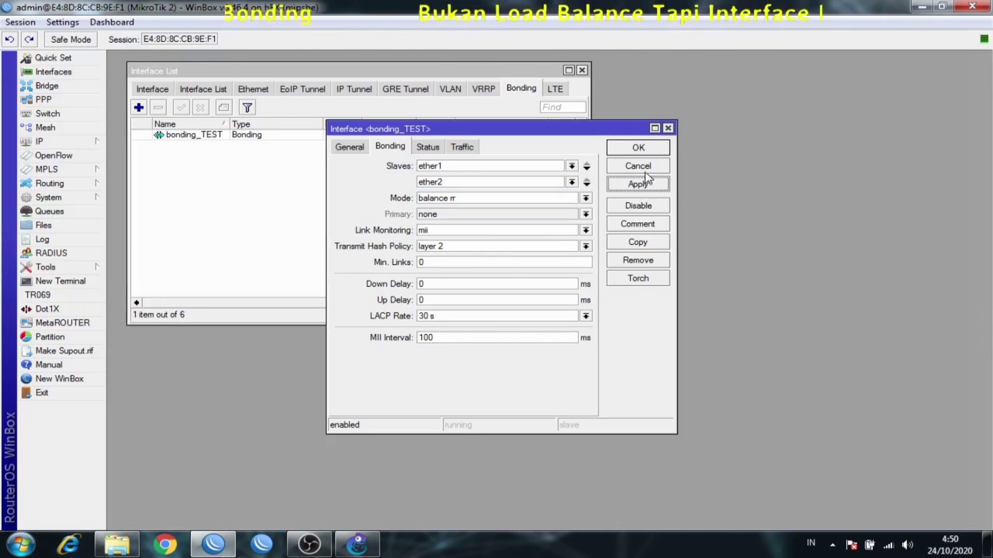
{"action": "left_click", "coordinate": [638, 148]}
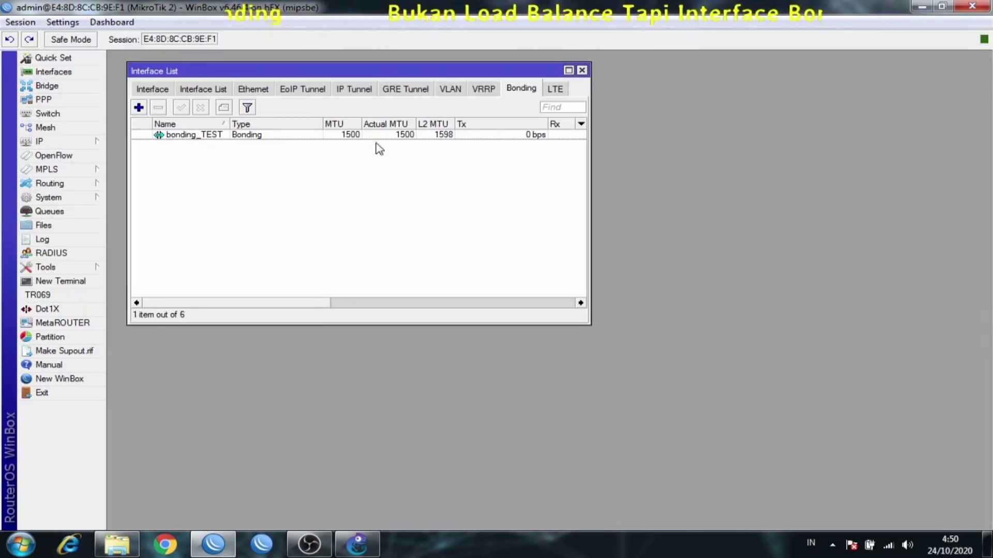
Show all interfaces, select bonding_TEST and widen the Name column
{"action": "left_click", "coordinate": [147, 91]}
{"action": "left_click", "coordinate": [189, 135]}
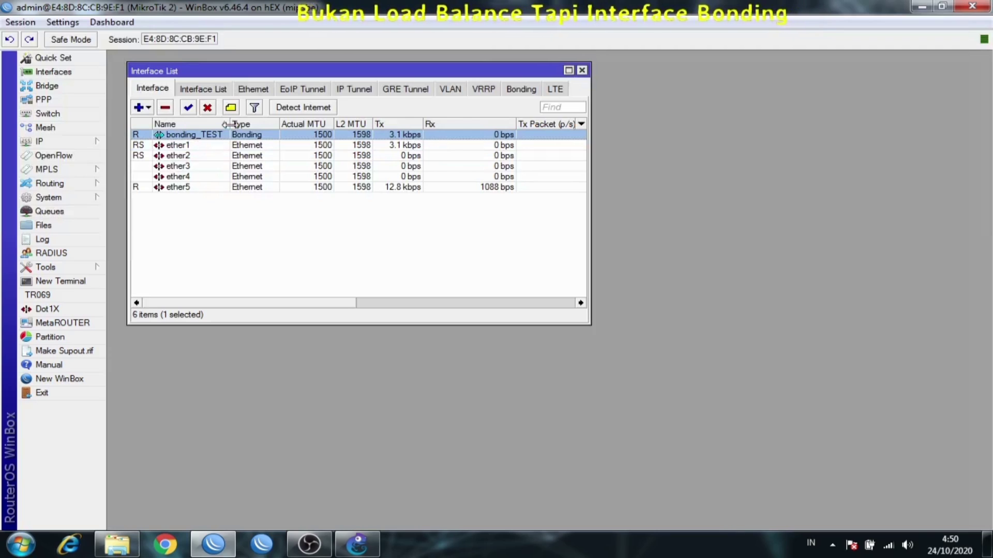
{"action": "left_click_drag", "start_coordinate": [229, 124], "coordinate": [280, 124]}
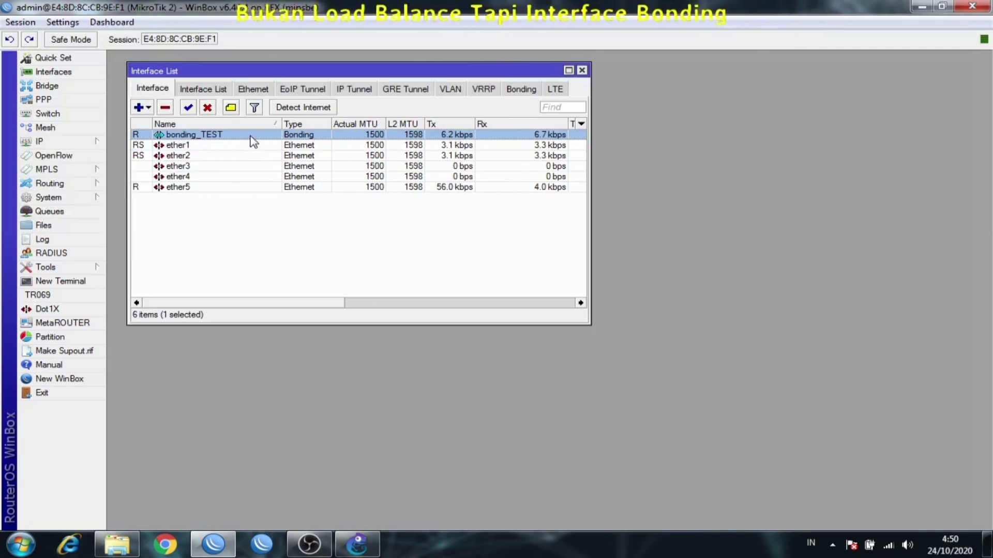
Start a new IP address entry on MikroTik 2 and set the address to 192.168.33.2/24
{"action": "left_click", "coordinate": [62, 142]}
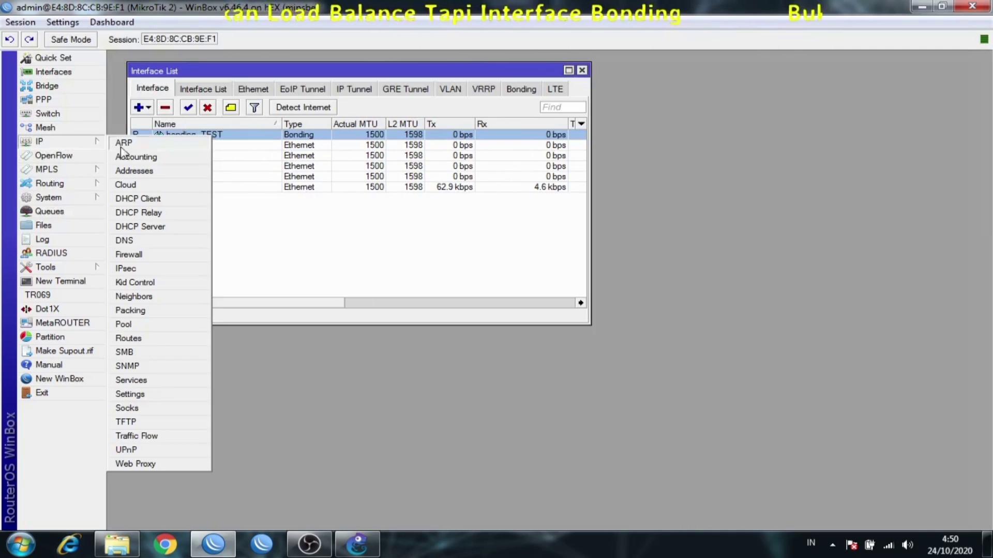
{"action": "left_click", "coordinate": [165, 176]}
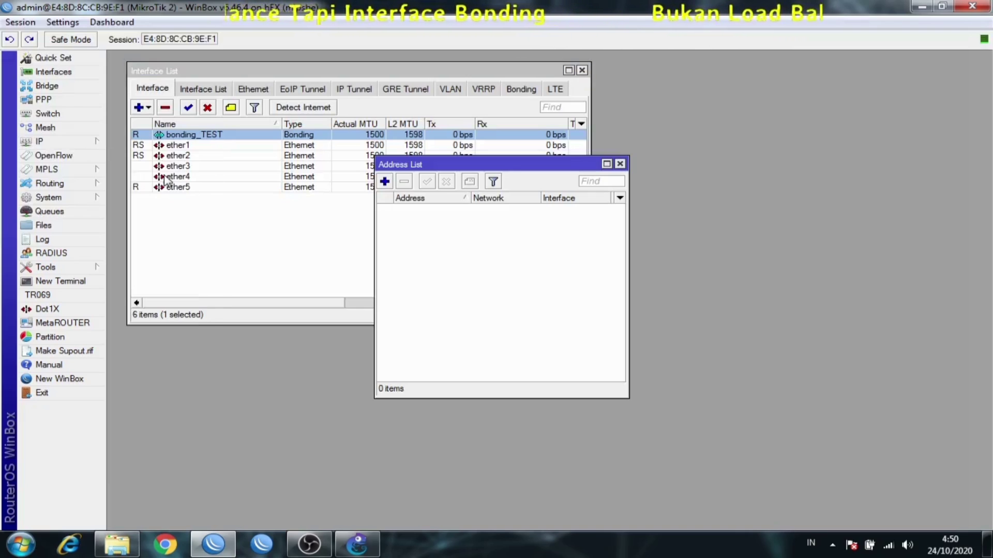
{"action": "left_click", "coordinate": [384, 181]}
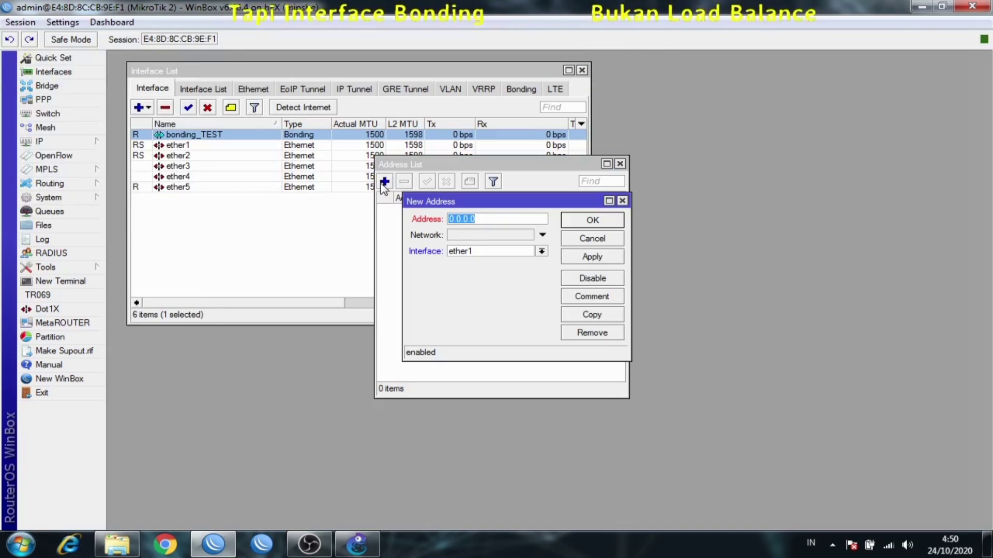
{"action": "right_click", "coordinate": [502, 219]}
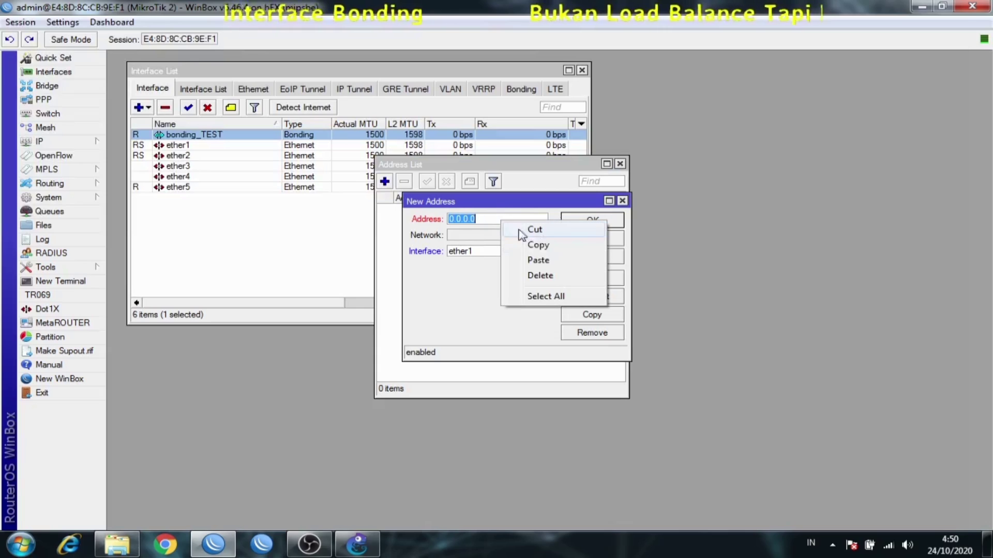
{"action": "left_click", "coordinate": [539, 274]}
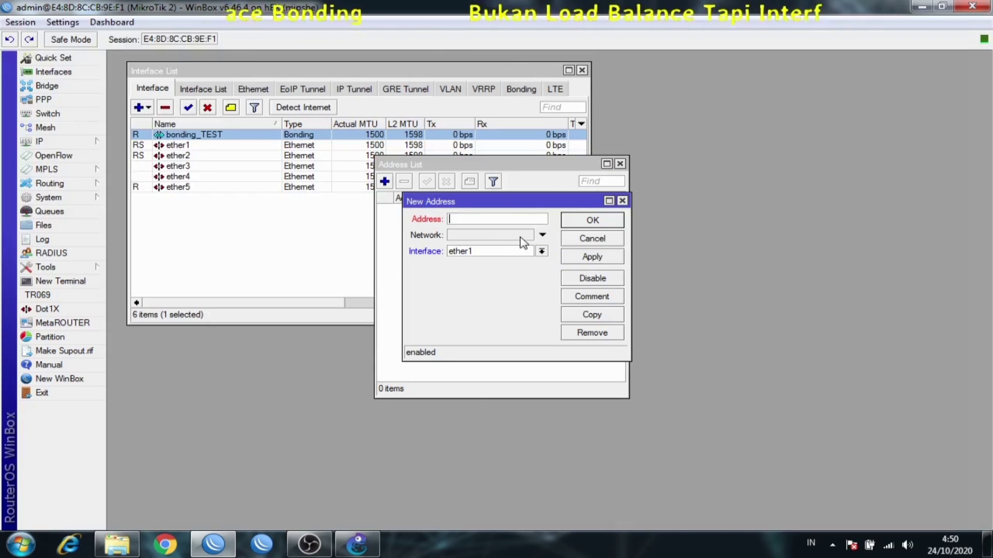
{"action": "type", "text": "192"}
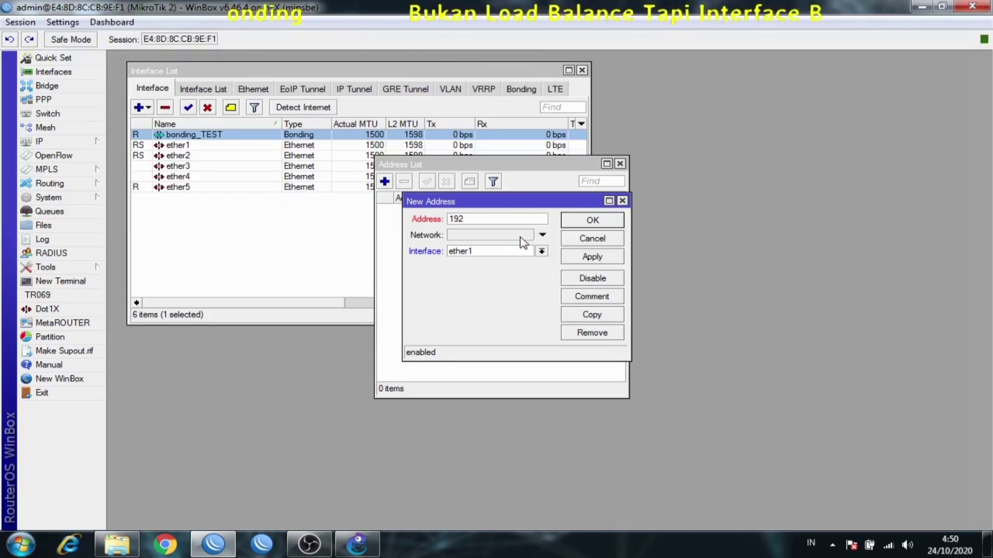
{"action": "type", "text": ".168"}
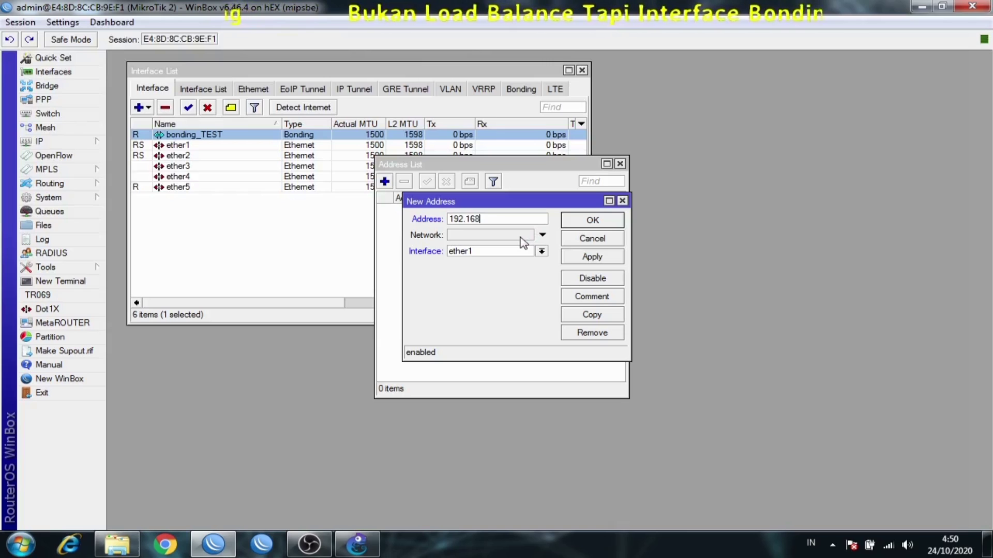
{"action": "type", "text": ".33"}
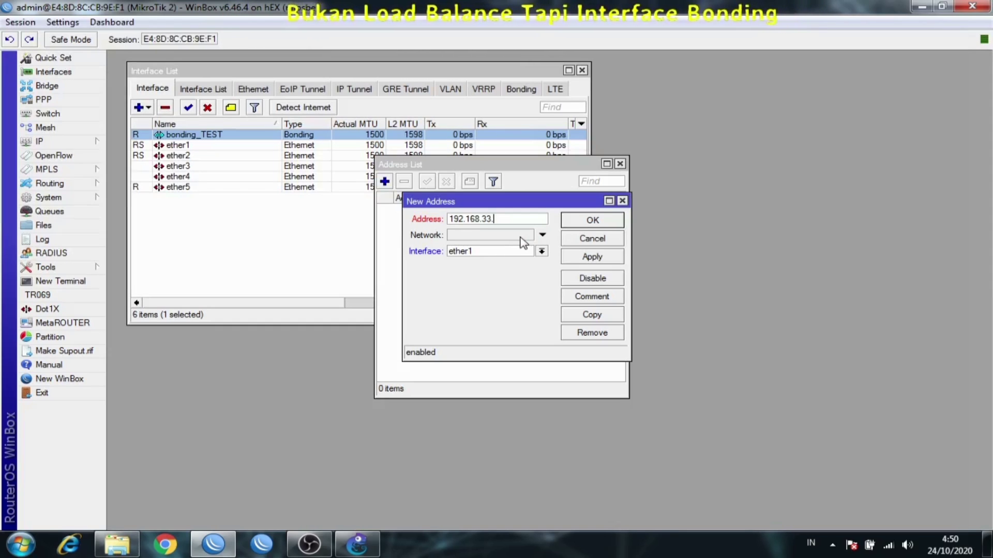
{"action": "type", "text": ".2/"}
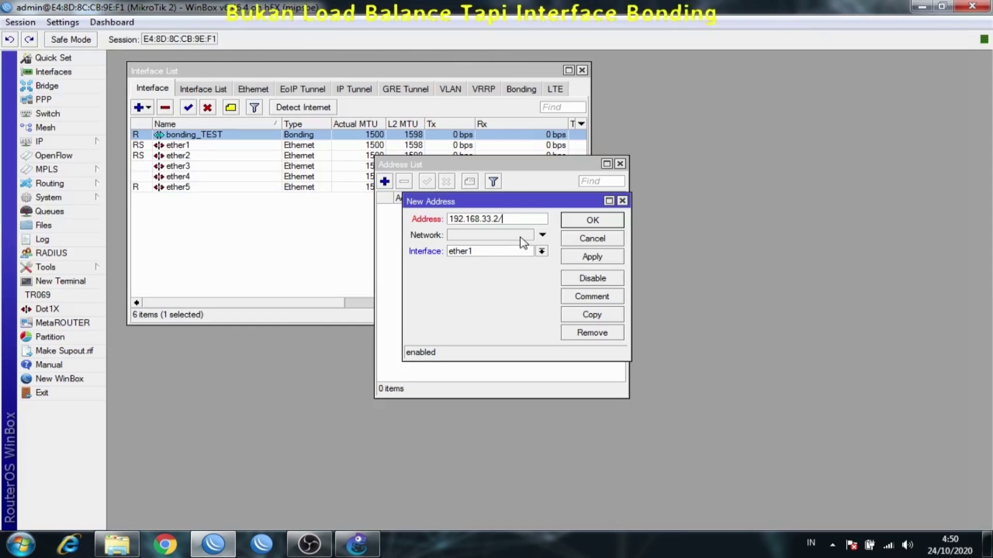
{"action": "type", "text": "24"}
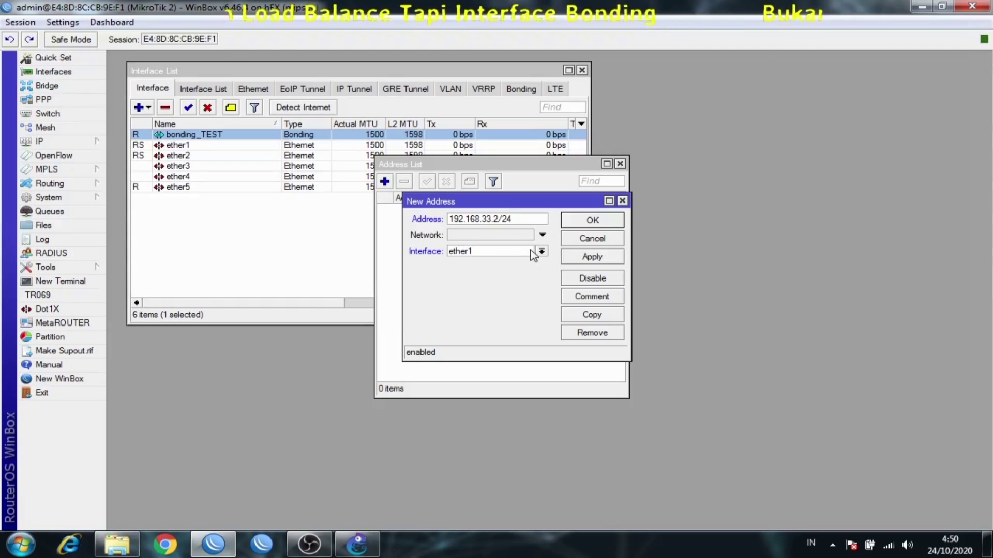
Assign the new address to the bonding_TEST interface and save the entry
{"action": "left_click", "coordinate": [542, 252]}
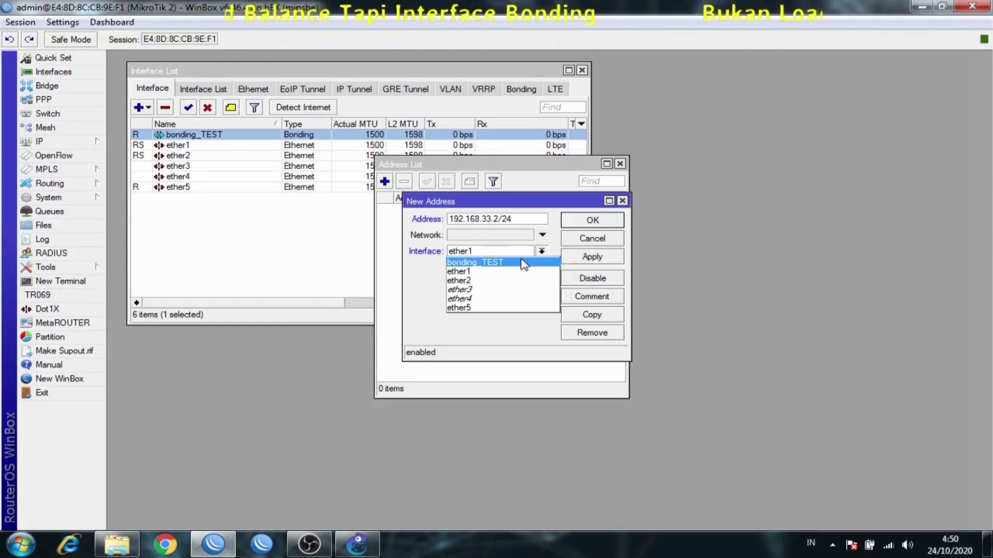
{"action": "left_click", "coordinate": [523, 262]}
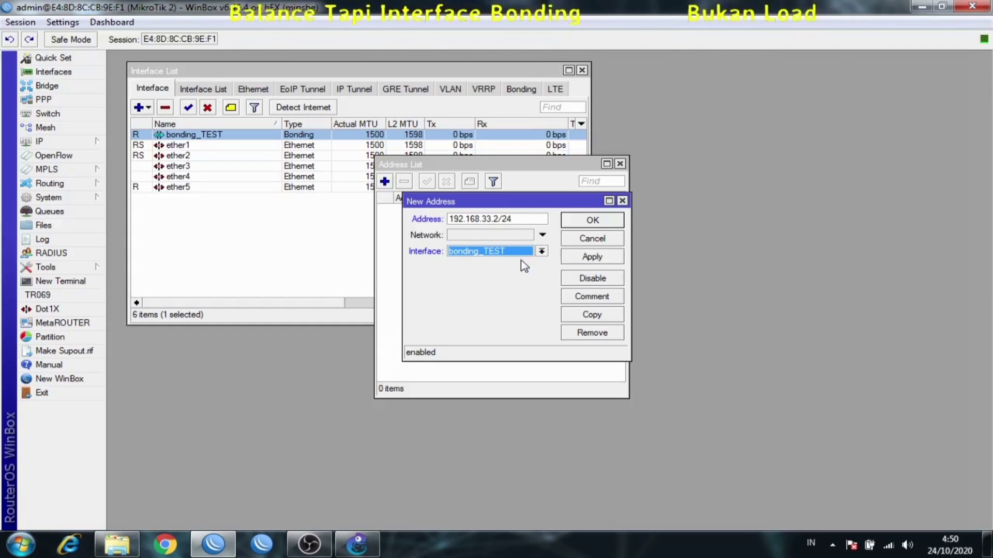
{"action": "left_click", "coordinate": [586, 258]}
{"action": "left_click", "coordinate": [593, 222]}
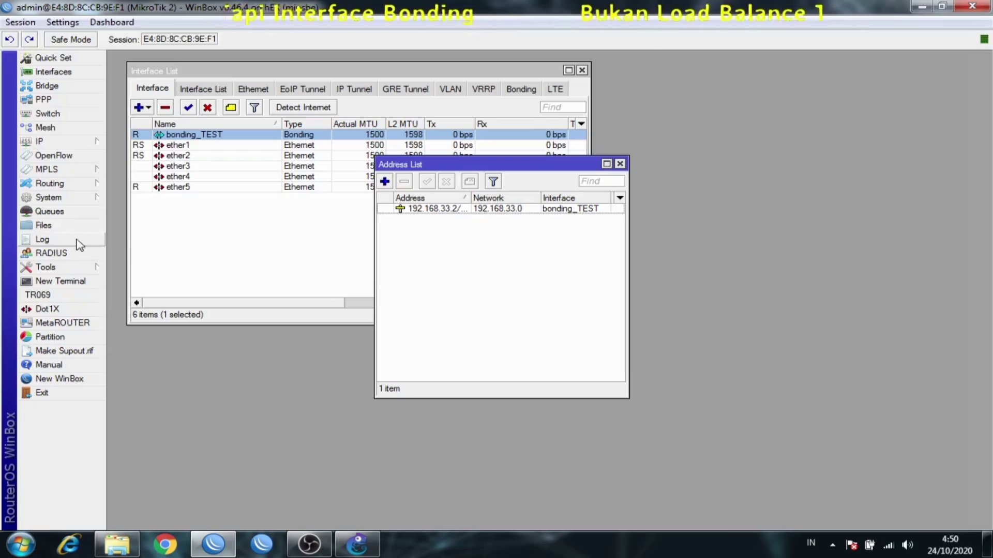
Add a default route for 0.0.0.0/0 with 192.168.33.1 as the gateway and save it
{"action": "left_click", "coordinate": [77, 143]}
{"action": "left_click", "coordinate": [151, 338]}
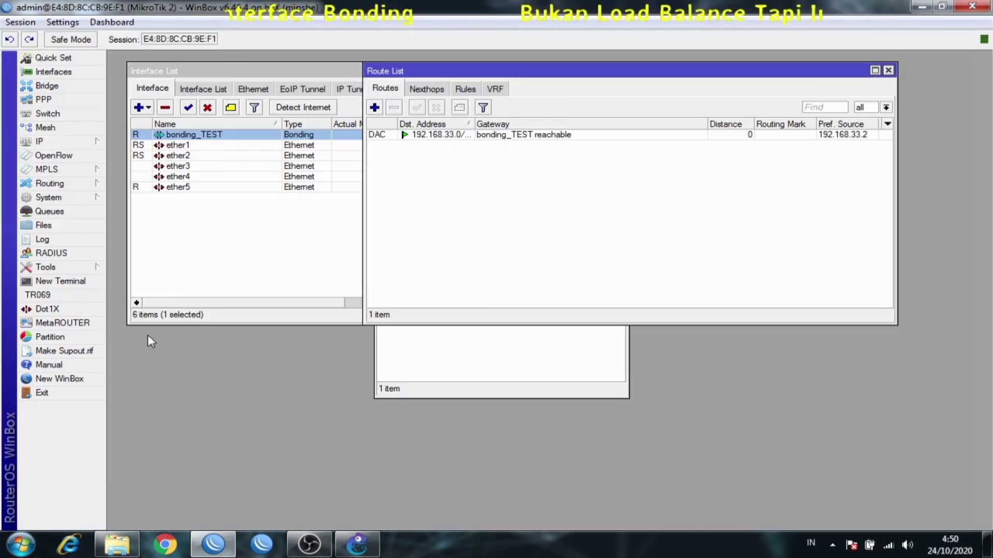
{"action": "left_click", "coordinate": [374, 107]}
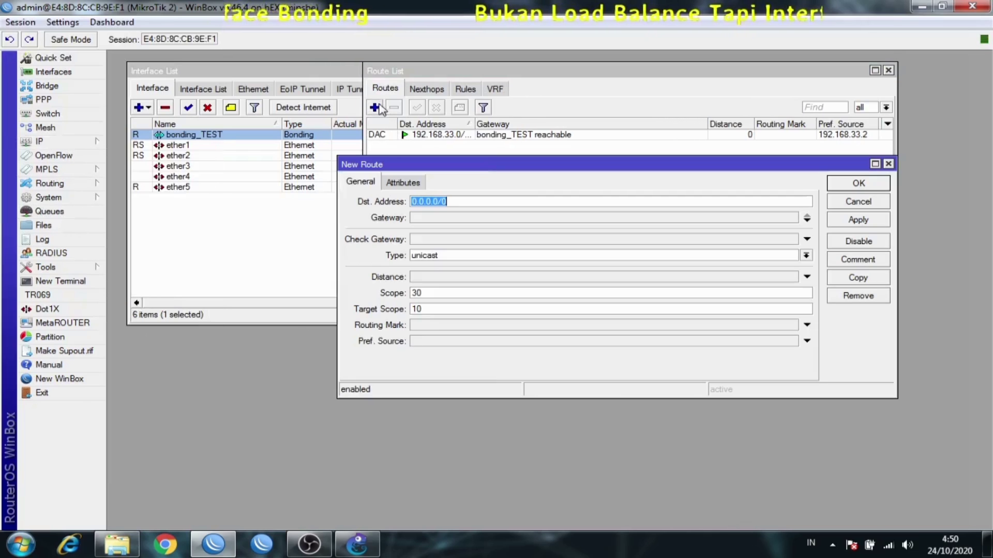
{"action": "left_click", "coordinate": [431, 217]}
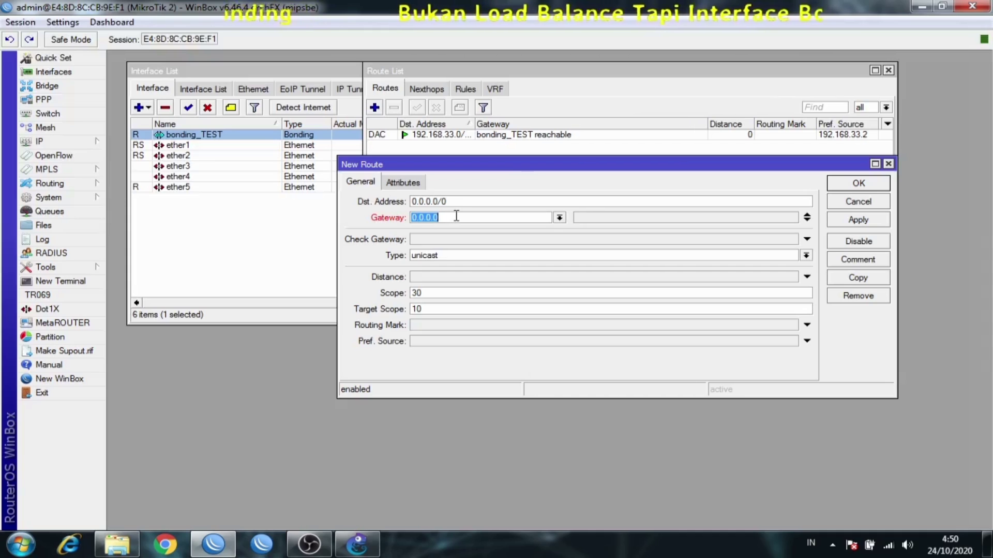
{"action": "type", "text": "192.168"}
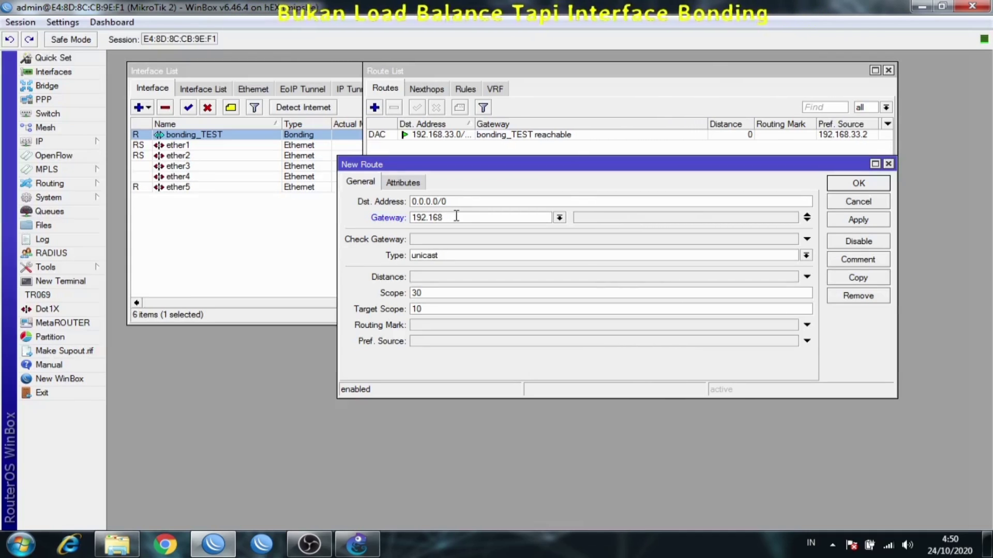
{"action": "type", "text": ".33"}
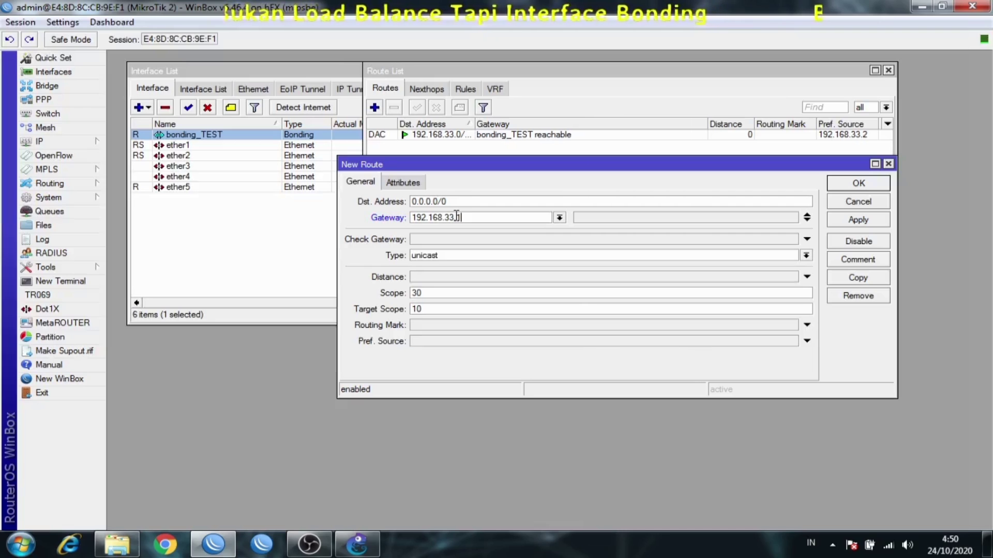
{"action": "type", "text": ".1"}
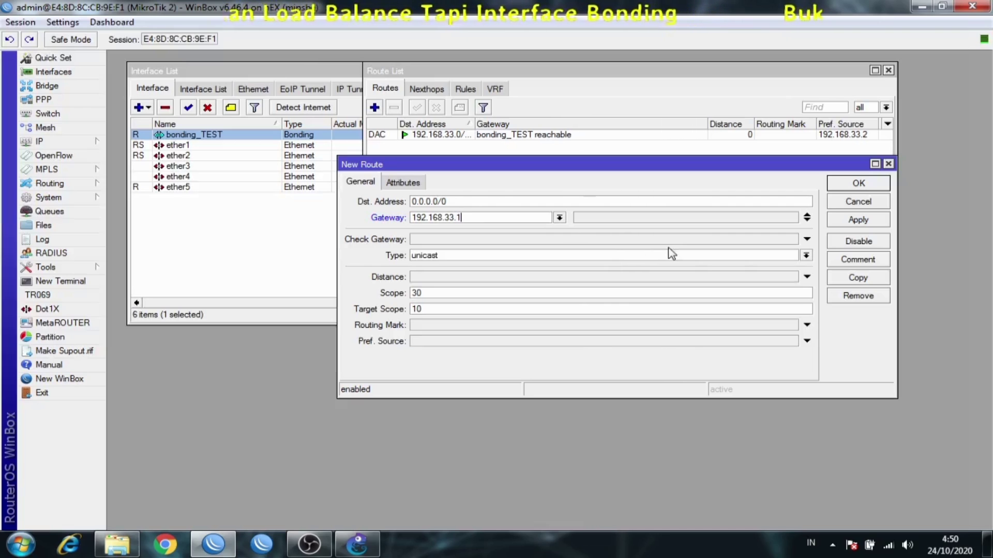
{"action": "left_click", "coordinate": [844, 227]}
{"action": "left_click", "coordinate": [846, 185]}
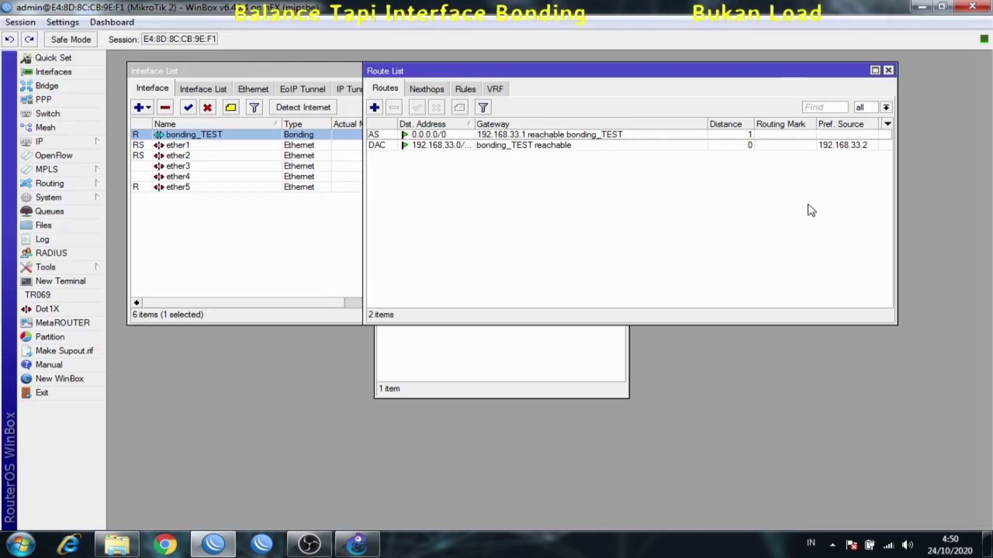
Arrange the workspace by moving the route list aside and closing the address list, and open a new terminal
{"action": "left_click_drag", "start_coordinate": [579, 73], "coordinate": [700, 83]}
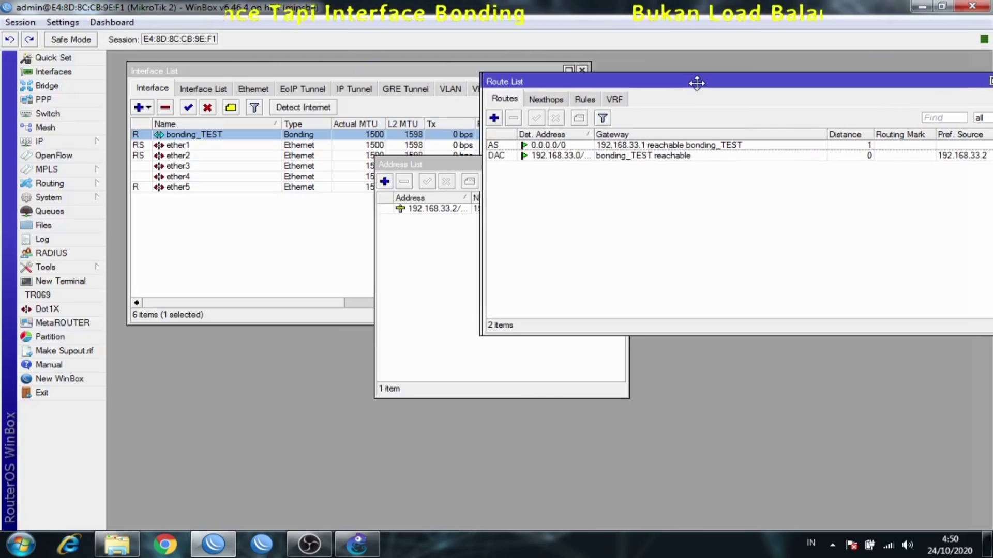
{"action": "left_click", "coordinate": [445, 233]}
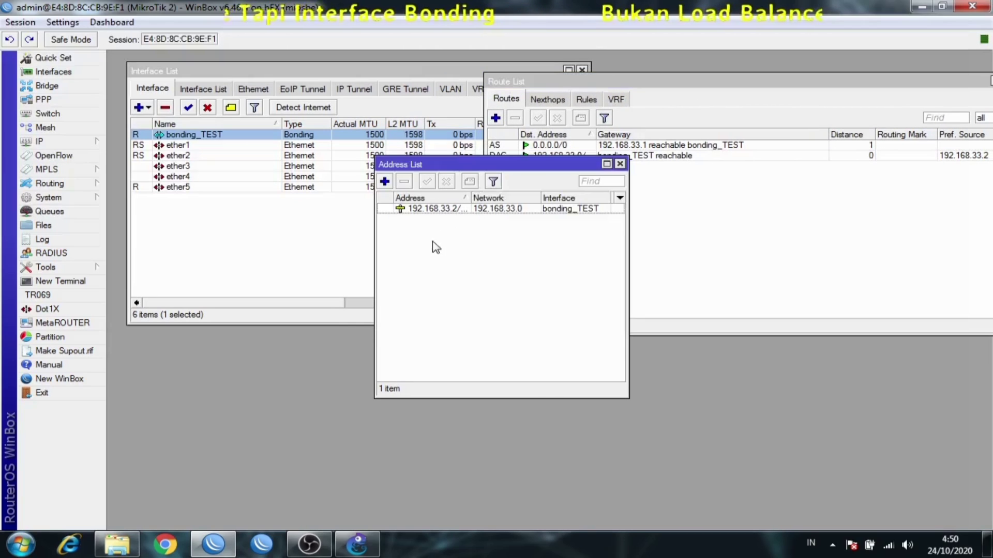
{"action": "left_click", "coordinate": [620, 164]}
{"action": "left_click", "coordinate": [410, 232]}
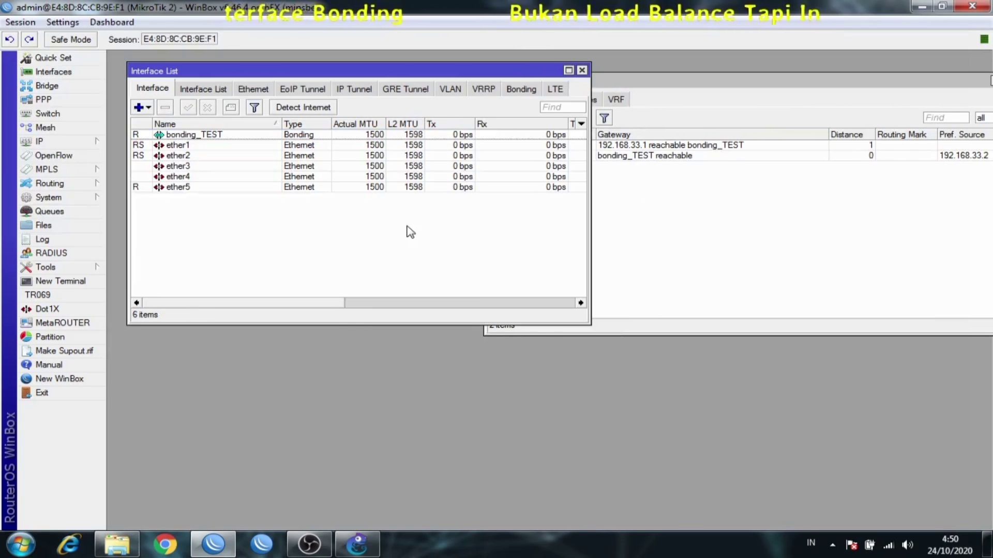
{"action": "left_click", "coordinate": [61, 281]}
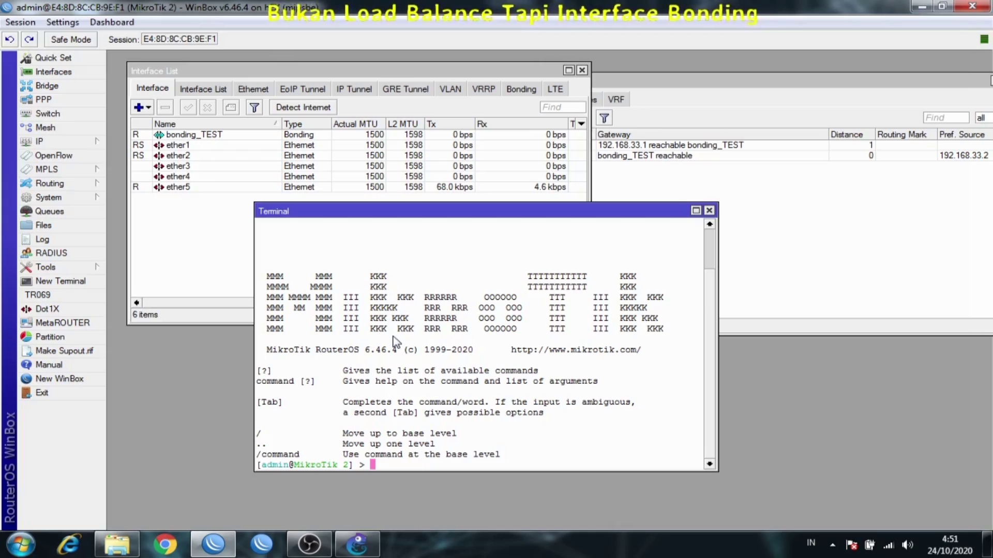
{"action": "type", "text": "PING"}
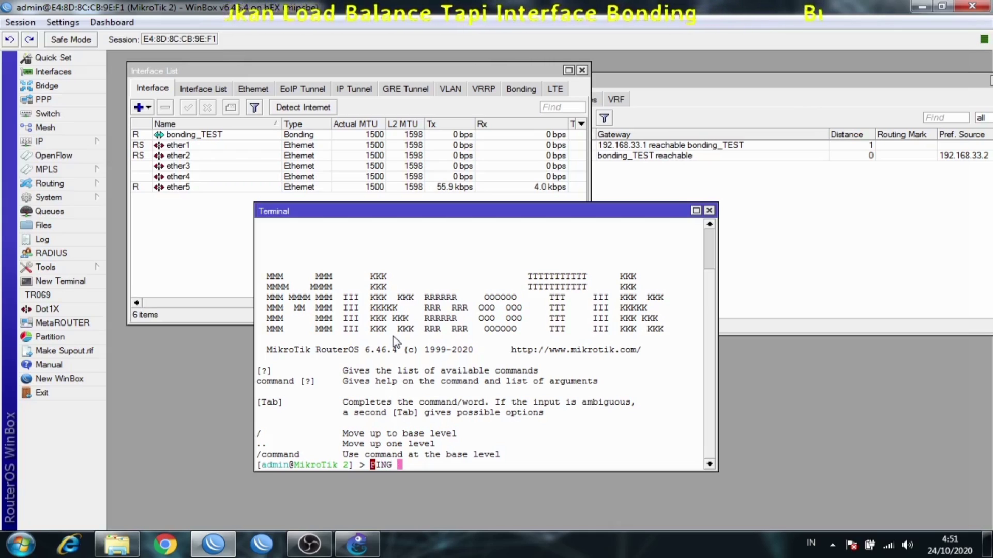
{"action": "key", "text": "BackSpace"}
{"action": "key", "text": "BackSpace"}
{"action": "key", "text": "BackSpace"}
{"action": "key", "text": "BackSpace"}
{"action": "key", "text": "BackSpace"}
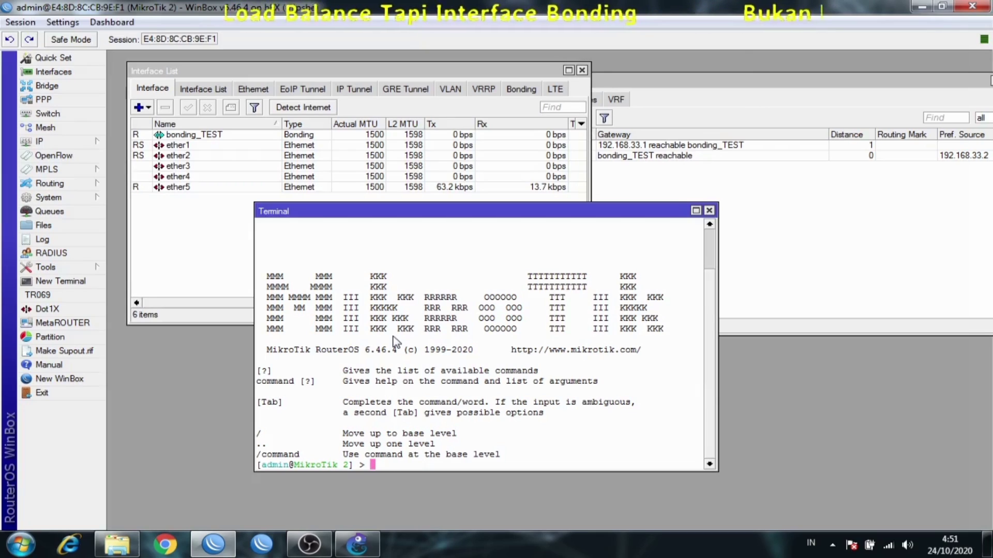
Ping 192.168.33.1 from the terminal to test the bonded link, and stop the ping after a few replies
{"action": "type", "text": "ping "}
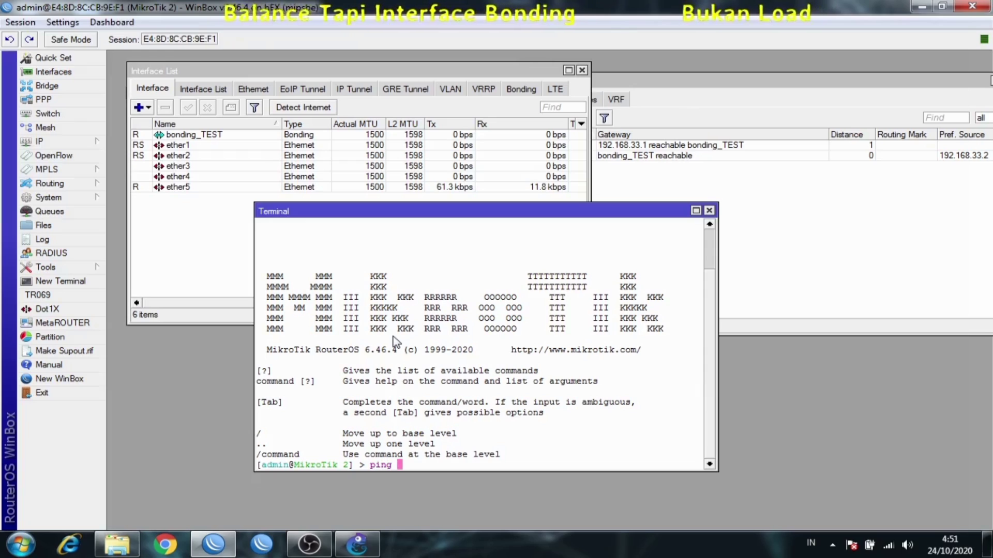
{"action": "type", "text": "192.1"}
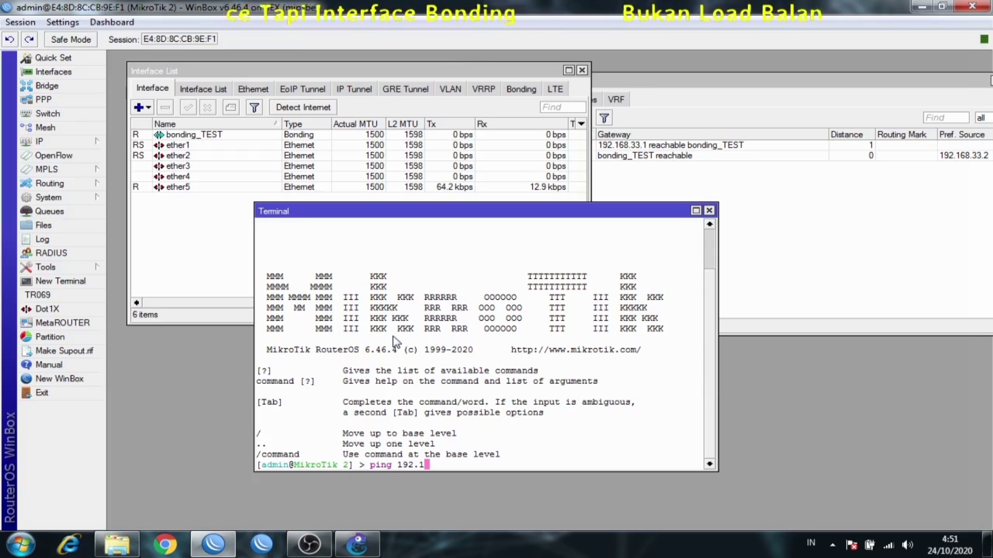
{"action": "type", "text": "68.33"}
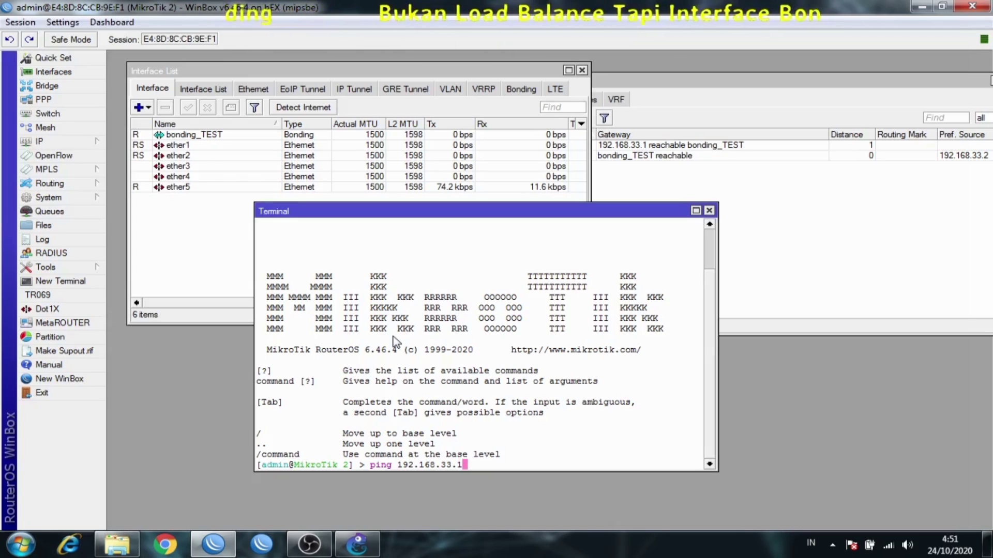
{"action": "type", "text": ".1"}
{"action": "key", "text": "Return"}
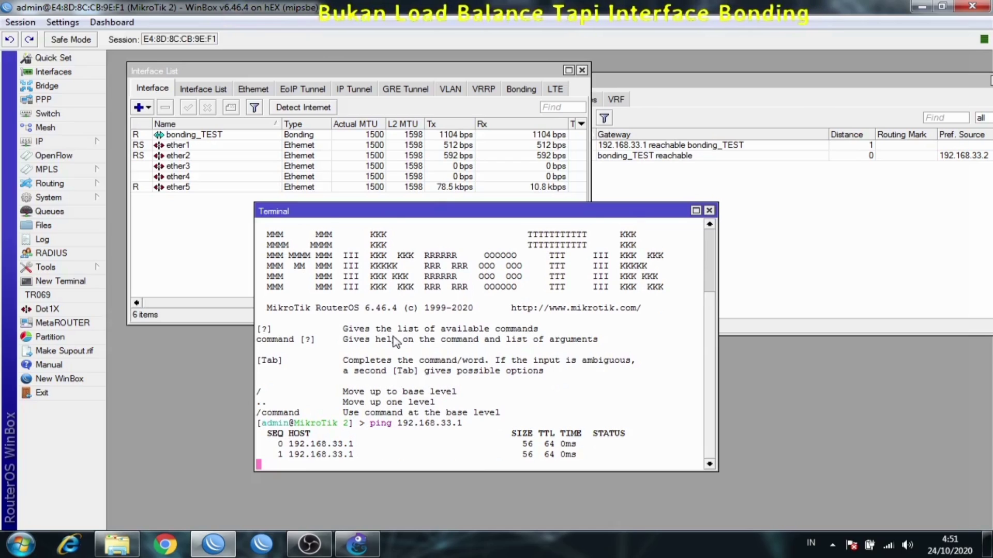
{"action": "key", "text": "ctrl+c"}
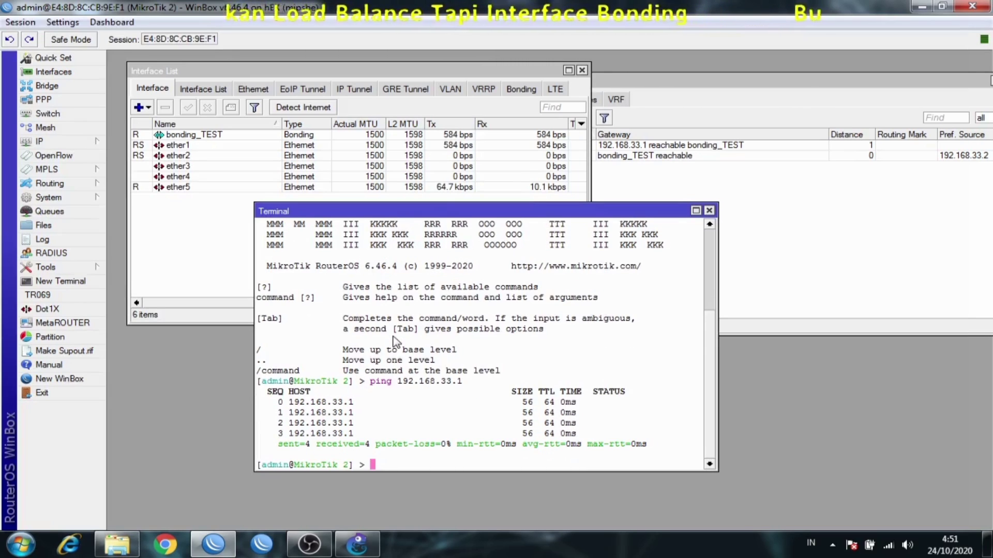
Ping 8.8.8.8 from the terminal to test internet connectivity, and close the terminal
{"action": "type", "text": "pi"}
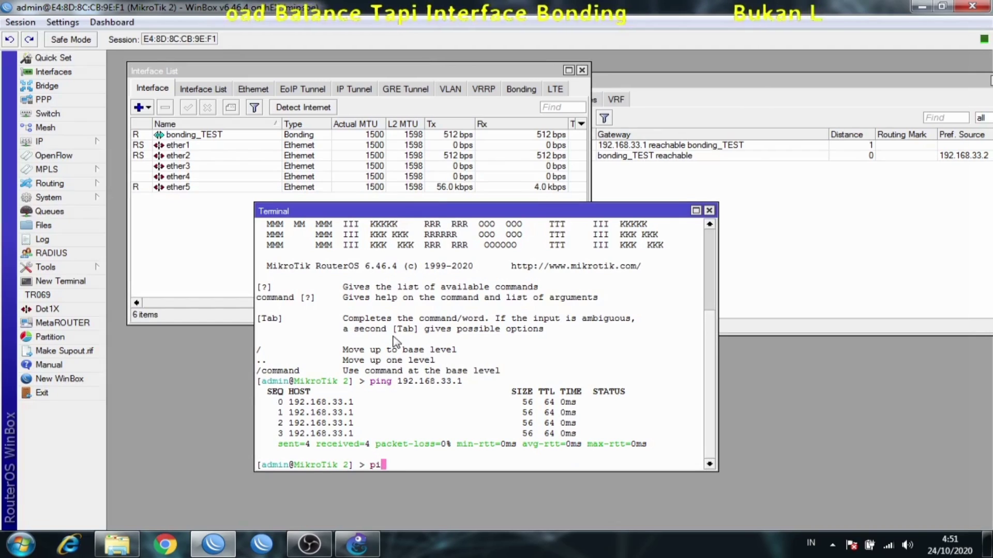
{"action": "type", "text": "ng 192"}
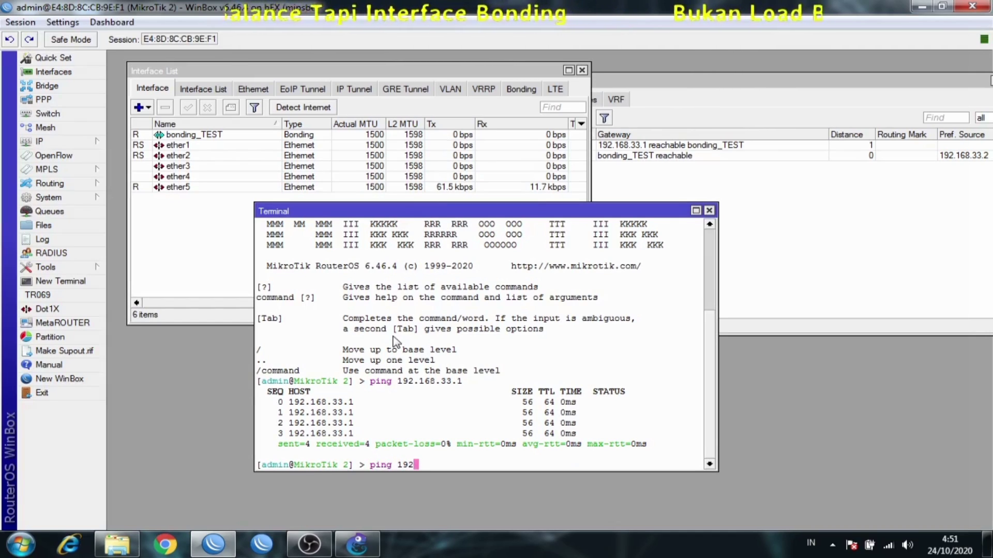
{"action": "type", "text": ".1"}
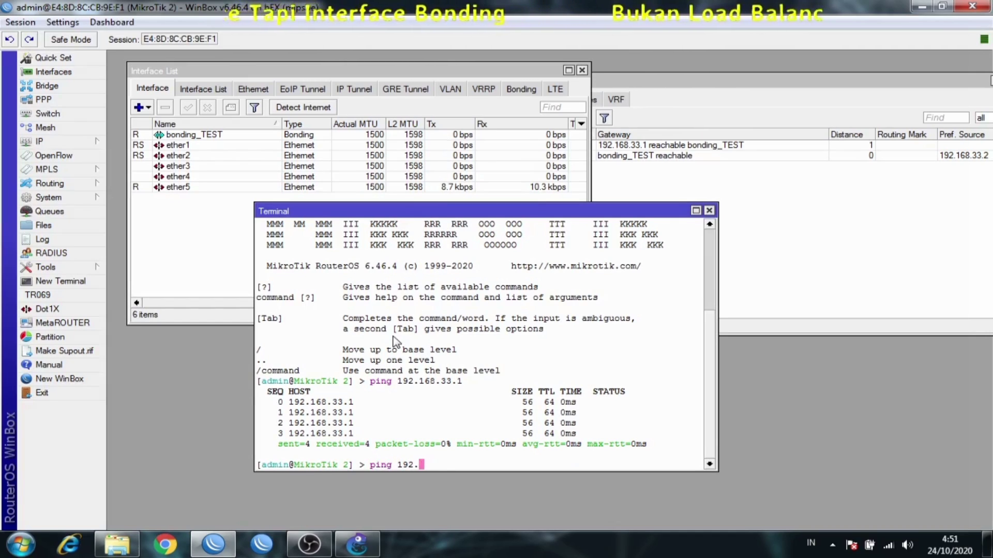
{"action": "key", "text": "BackSpace"}
{"action": "key", "text": "BackSpace"}
{"action": "key", "text": "BackSpace"}
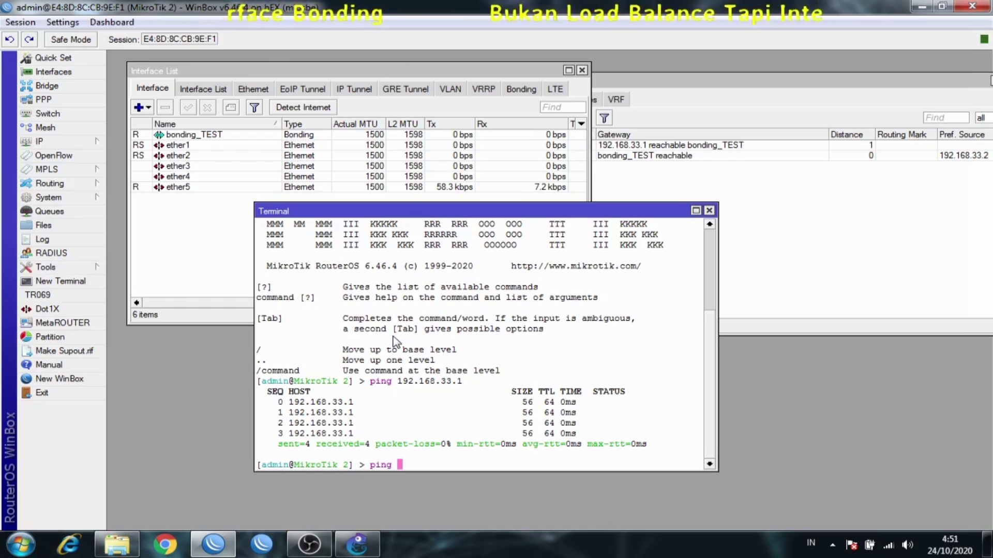
{"action": "type", "text": ".8.8.8"}
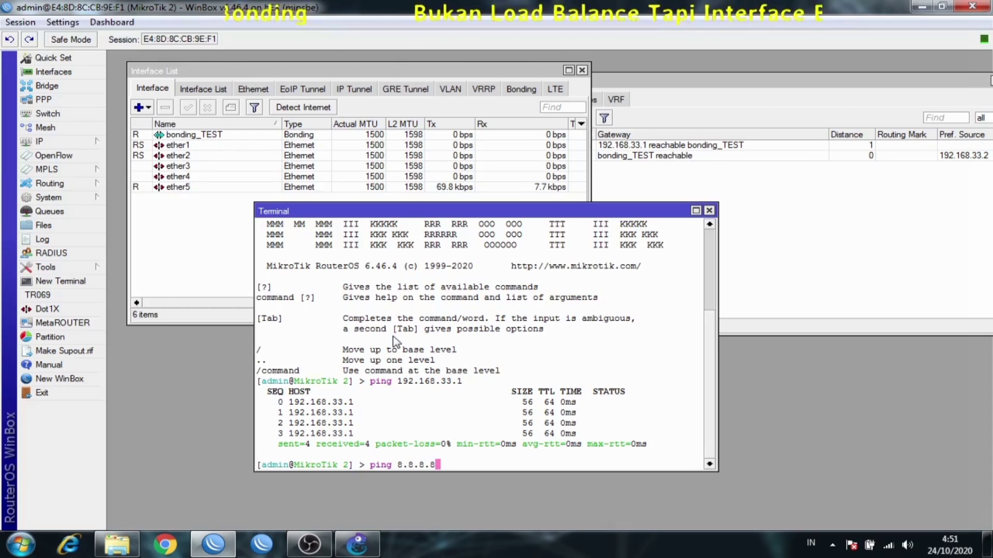
{"action": "key", "text": "Return"}
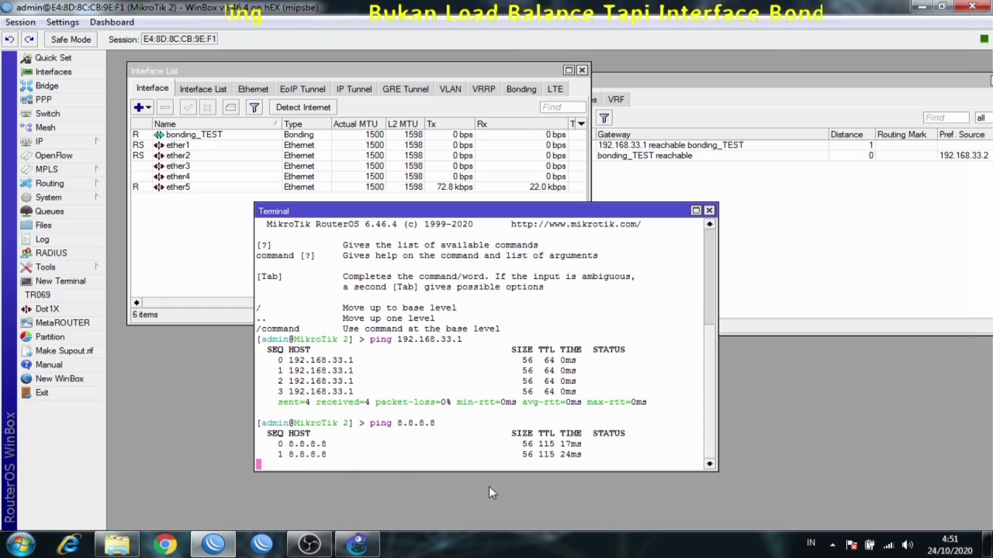
{"action": "left_click", "coordinate": [709, 211]}
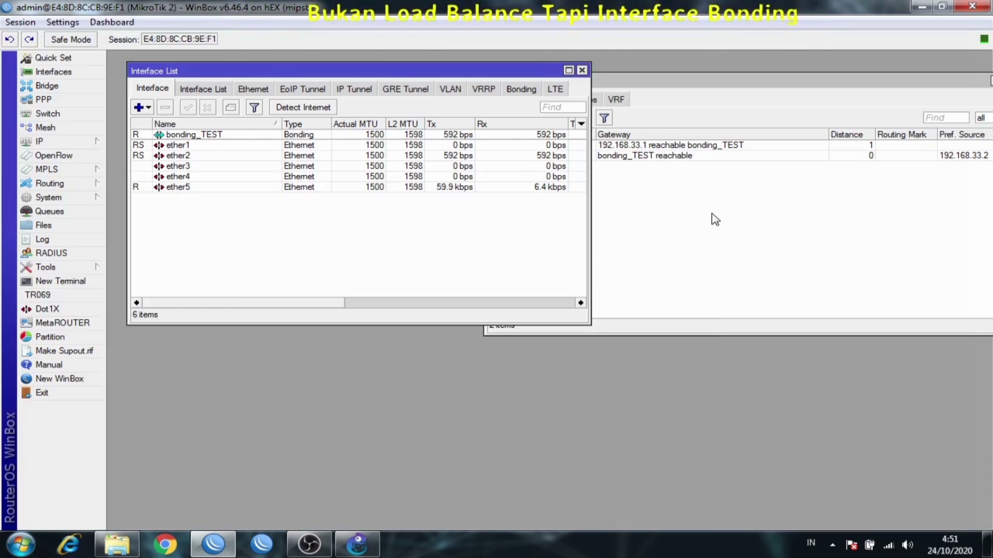
Open the status details of ether1 and ether2, arrange both windows beside the interface list, and check each link rate
{"action": "double_click", "coordinate": [177, 147]}
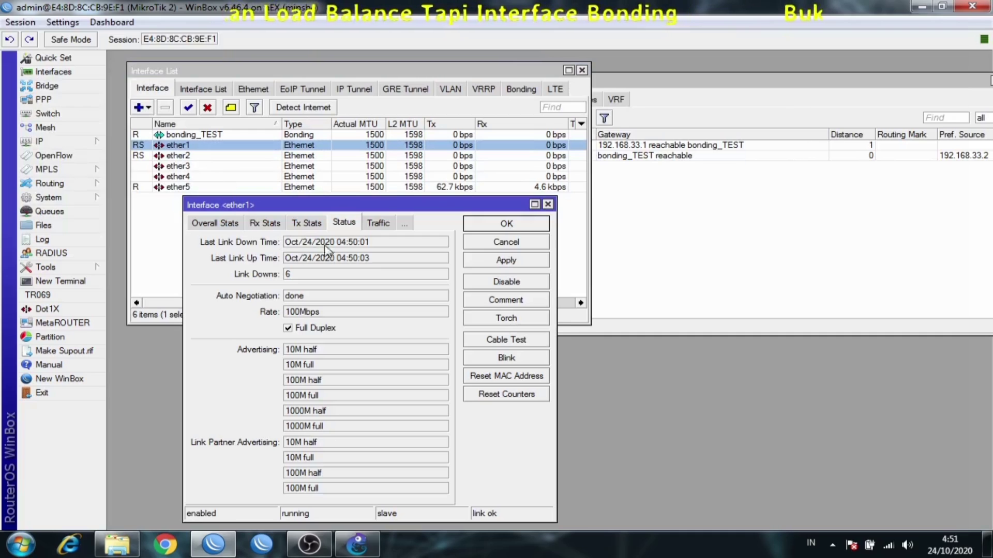
{"action": "left_click_drag", "start_coordinate": [344, 205], "coordinate": [821, 96]}
{"action": "left_click_drag", "start_coordinate": [810, 207], "coordinate": [764, 206]}
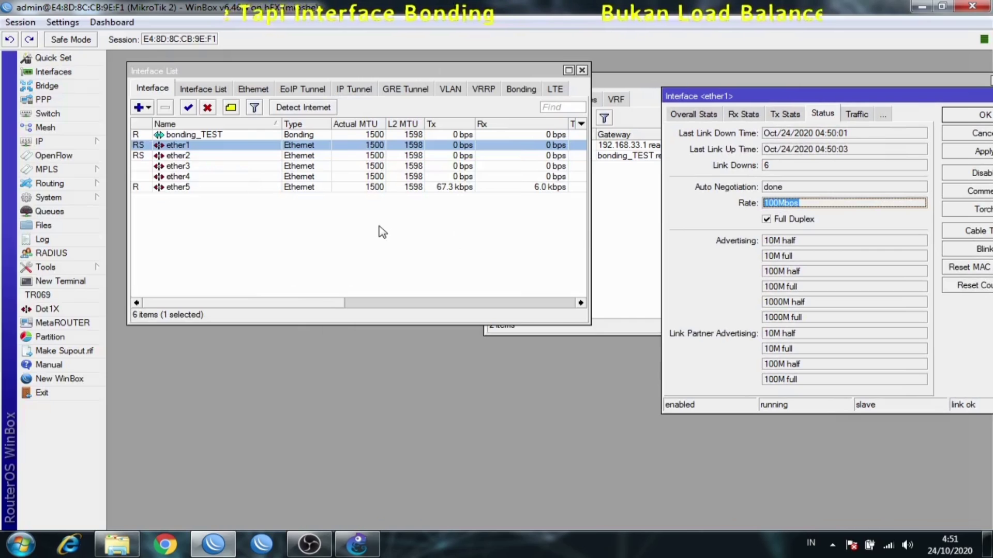
{"action": "double_click", "coordinate": [243, 156]}
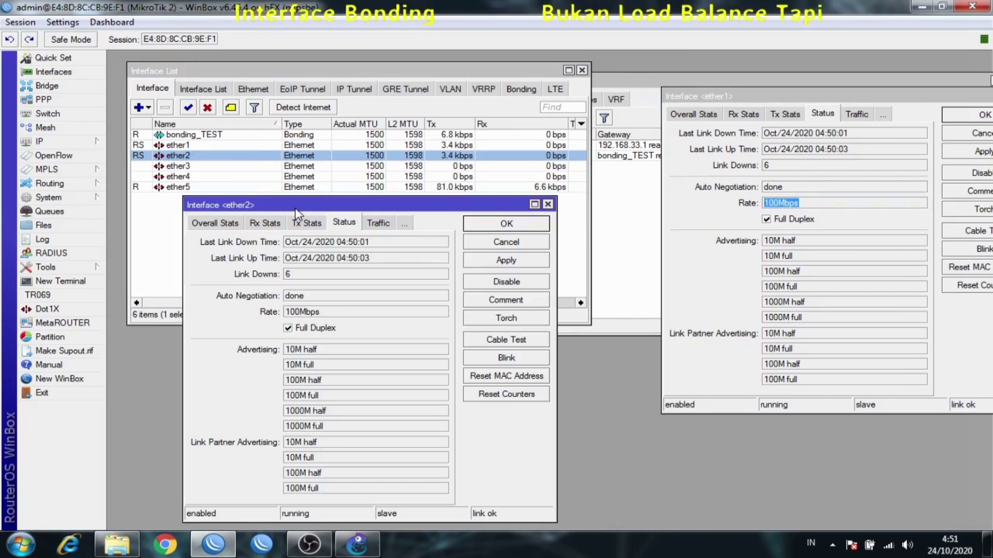
{"action": "left_click_drag", "start_coordinate": [298, 209], "coordinate": [775, 233]}
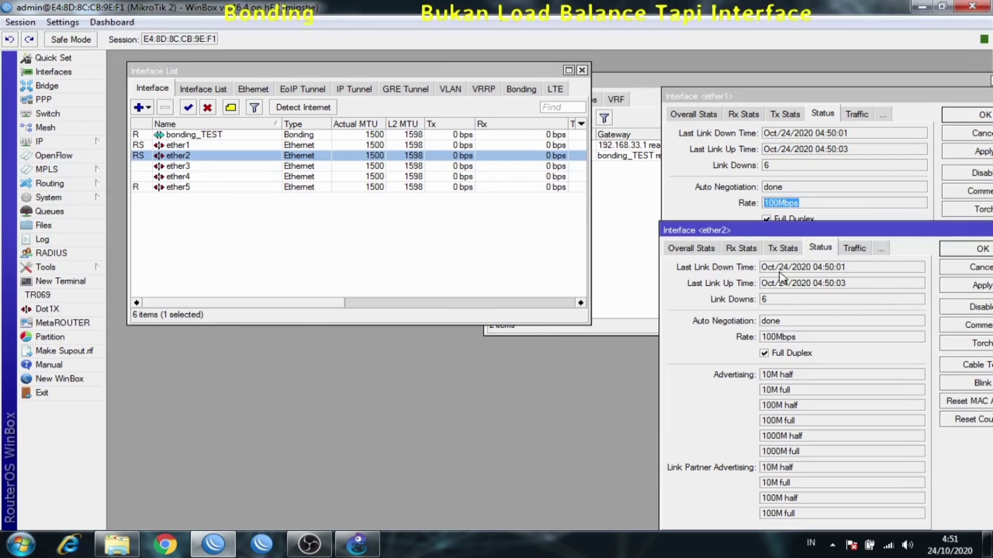
{"action": "left_click", "coordinate": [807, 338]}
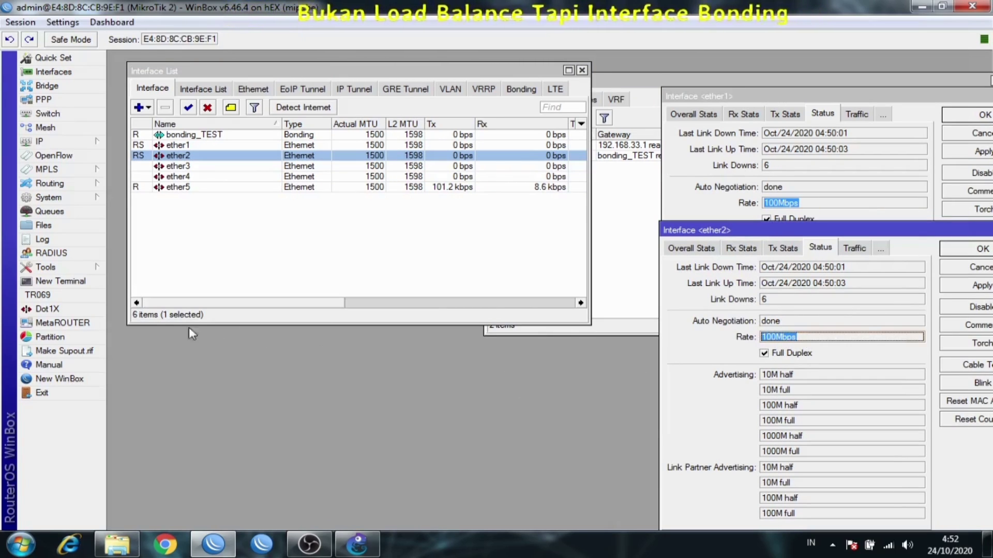
Open the Bandwidth Test tool and set its test target to 192.168.33.1
{"action": "left_click", "coordinate": [73, 273]}
{"action": "left_click", "coordinate": [74, 272]}
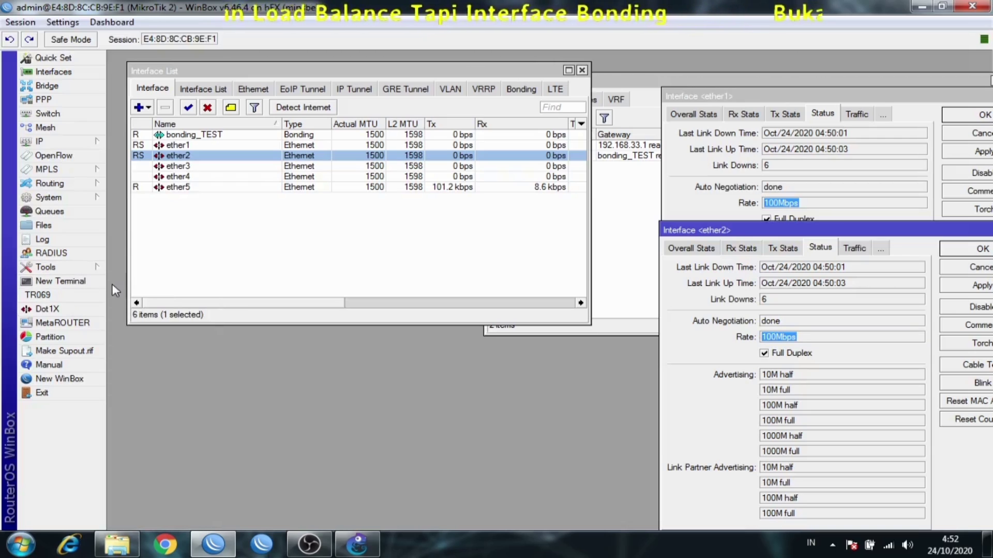
{"action": "left_click", "coordinate": [92, 274]}
{"action": "left_click", "coordinate": [128, 287]}
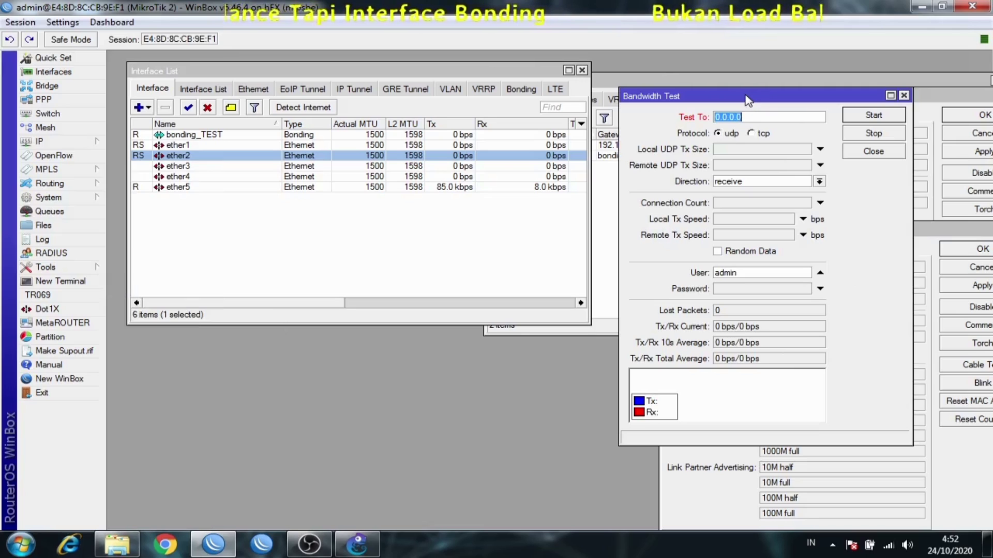
{"action": "left_click_drag", "start_coordinate": [744, 96], "coordinate": [478, 237]}
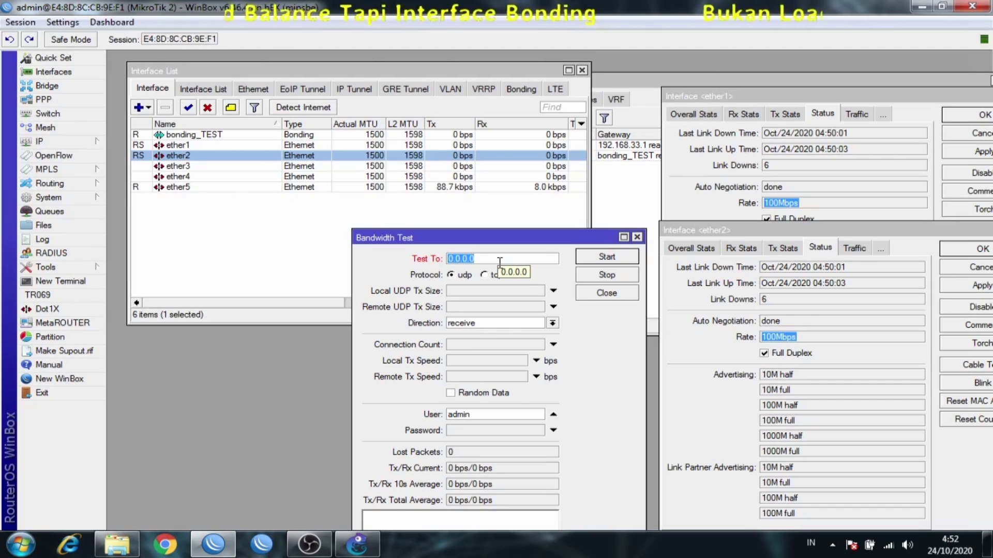
{"action": "type", "text": "192.168.33.1"}
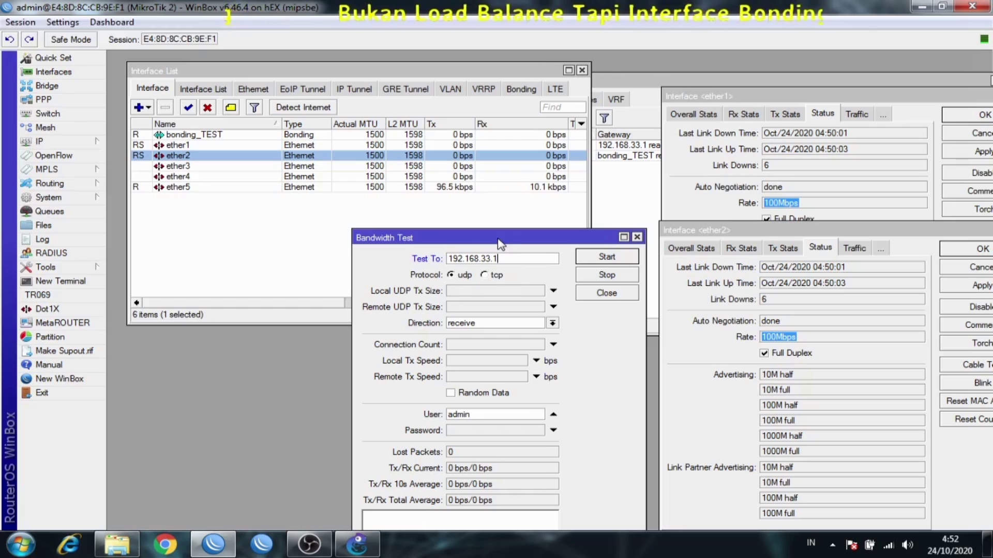
Shrink the interface list, narrow its Type column, and place the Bandwidth Test window so the interface traffic rates stay readable
{"action": "left_click_drag", "start_coordinate": [499, 242], "coordinate": [584, 212]}
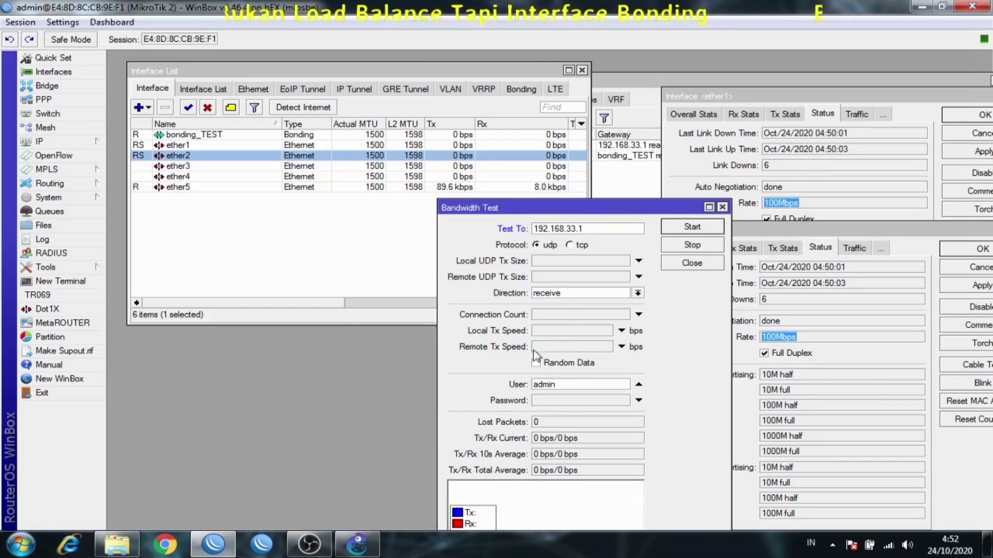
{"action": "left_click_drag", "start_coordinate": [572, 213], "coordinate": [585, 247]}
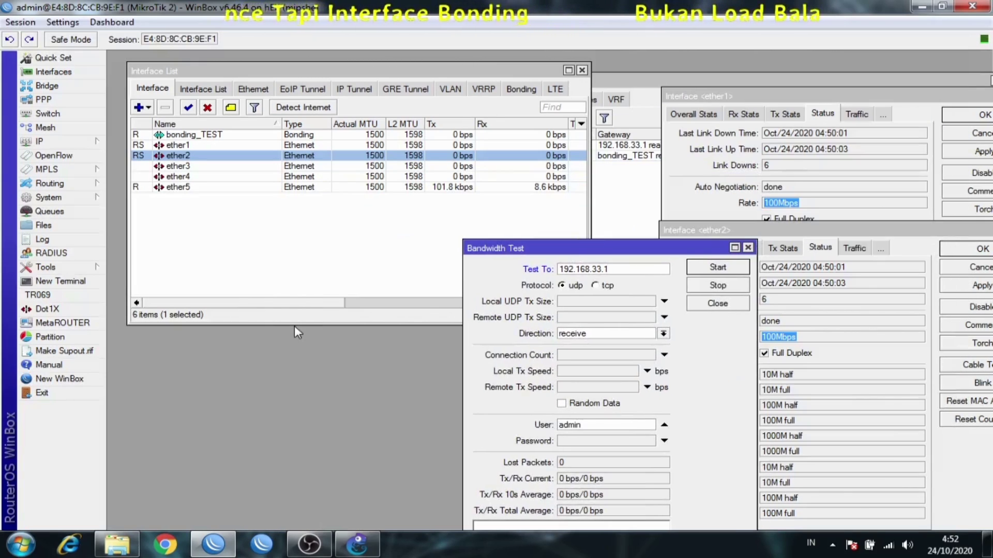
{"action": "left_click_drag", "start_coordinate": [294, 323], "coordinate": [349, 228]}
{"action": "left_click_drag", "start_coordinate": [363, 68], "coordinate": [342, 57]}
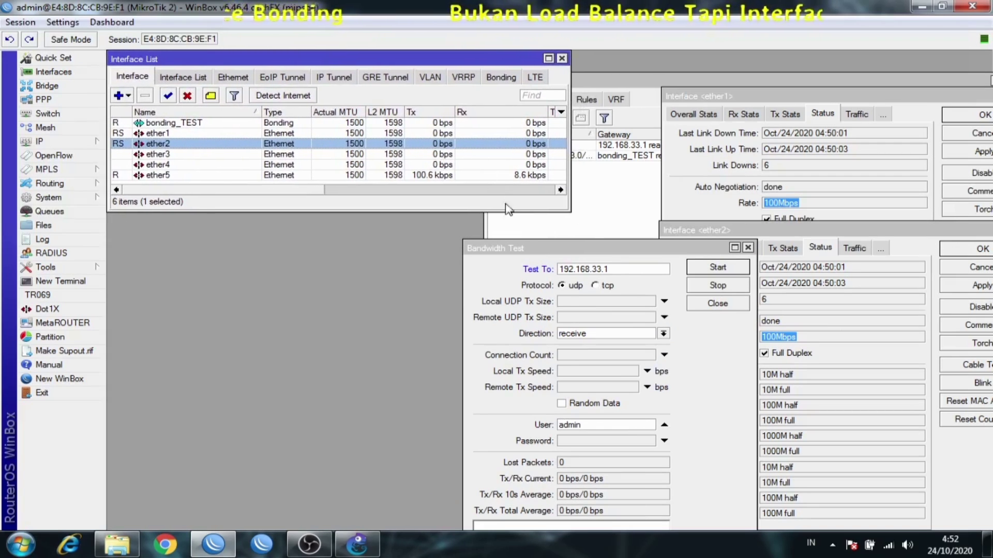
{"action": "left_click_drag", "start_coordinate": [525, 248], "coordinate": [529, 176]}
{"action": "left_click_drag", "start_coordinate": [262, 111], "coordinate": [222, 102]}
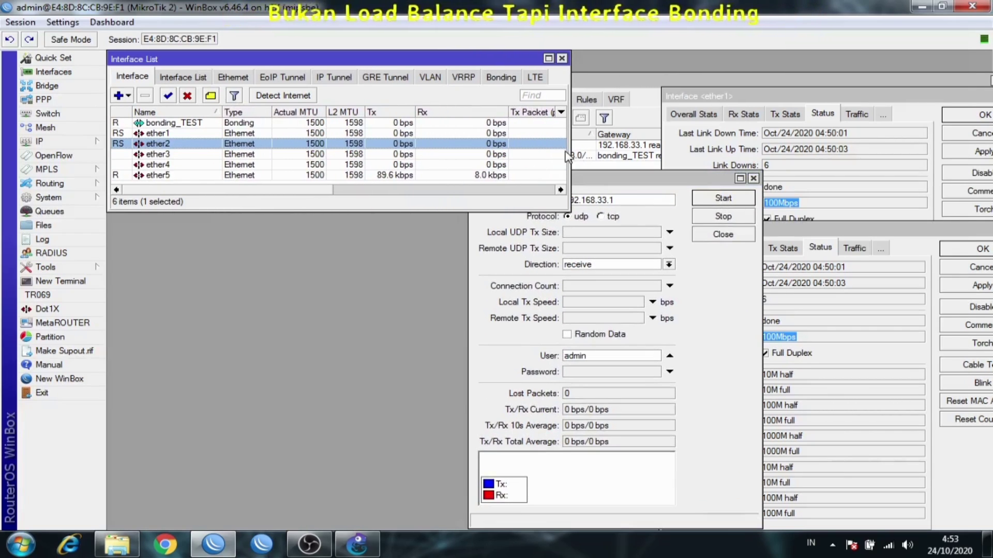
{"action": "left_click_drag", "start_coordinate": [570, 157], "coordinate": [527, 159]}
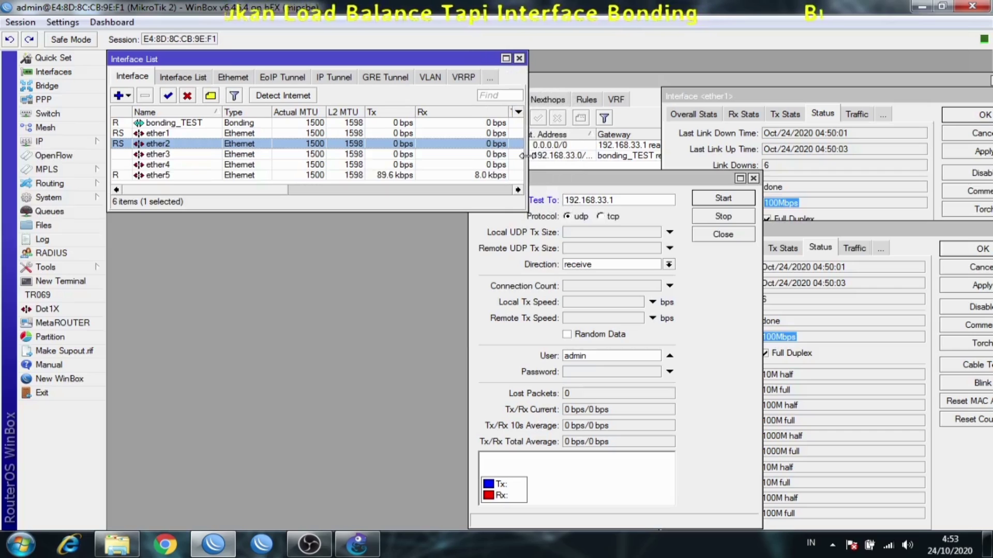
{"action": "left_click", "coordinate": [599, 189]}
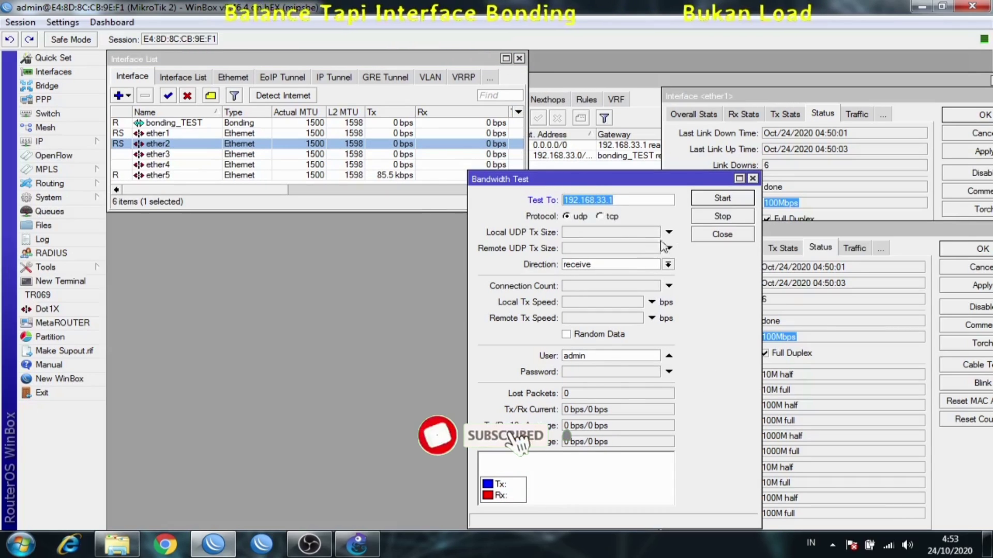
Run a UDP bandwidth test in the receive direction, watch the traffic on the bond and its slaves, and stop it
{"action": "left_click", "coordinate": [594, 265]}
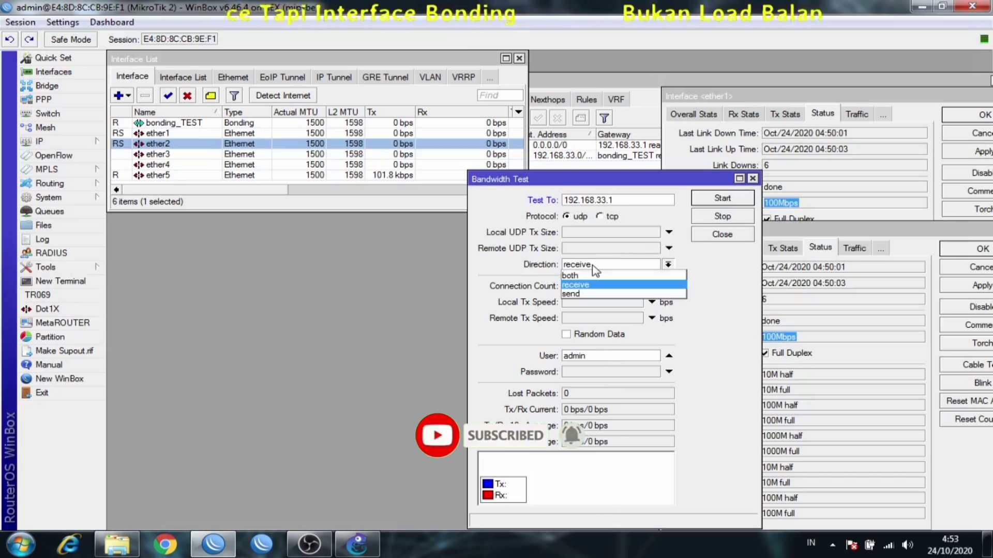
{"action": "left_click", "coordinate": [593, 265]}
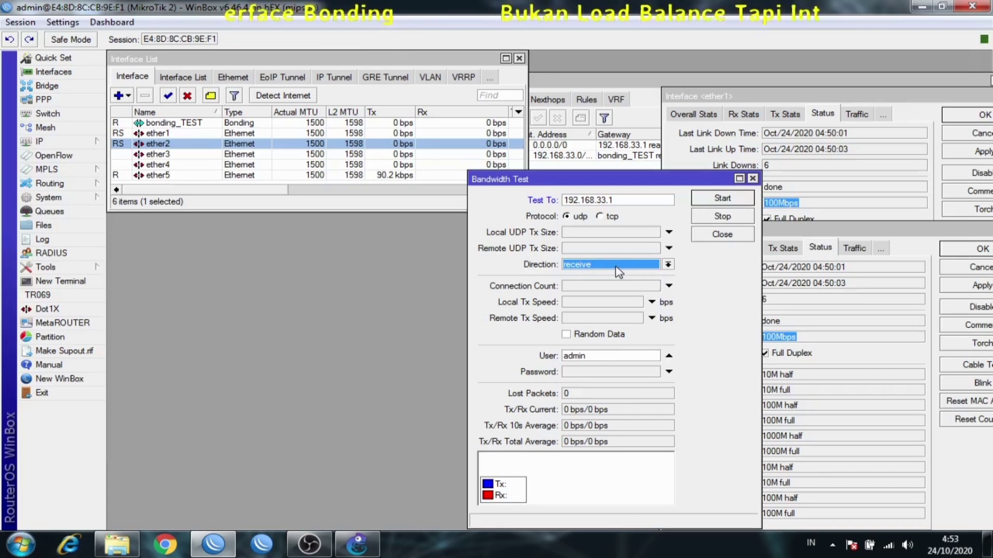
{"action": "left_click", "coordinate": [617, 267]}
{"action": "left_click", "coordinate": [615, 286]}
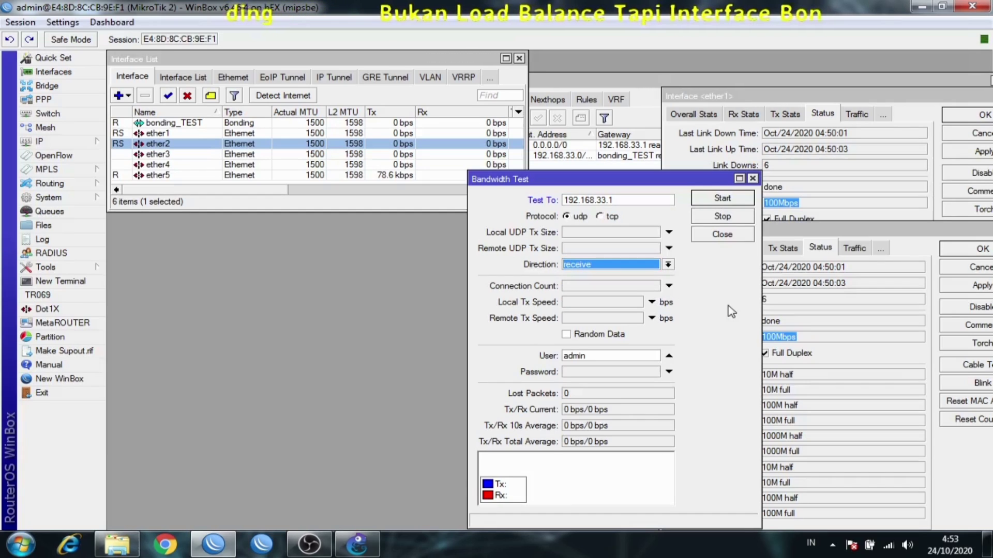
{"action": "left_click", "coordinate": [712, 202]}
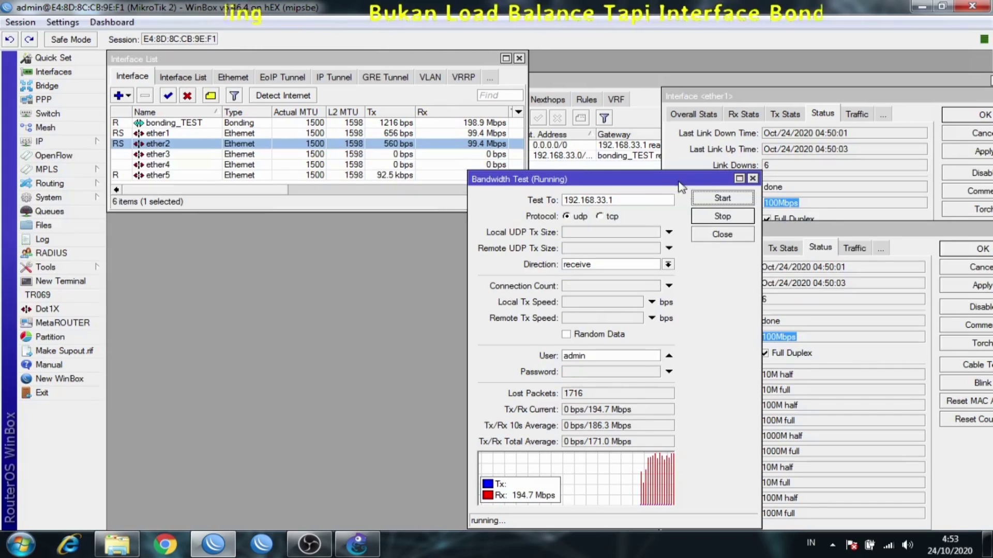
{"action": "left_click_drag", "start_coordinate": [680, 182], "coordinate": [630, 177]}
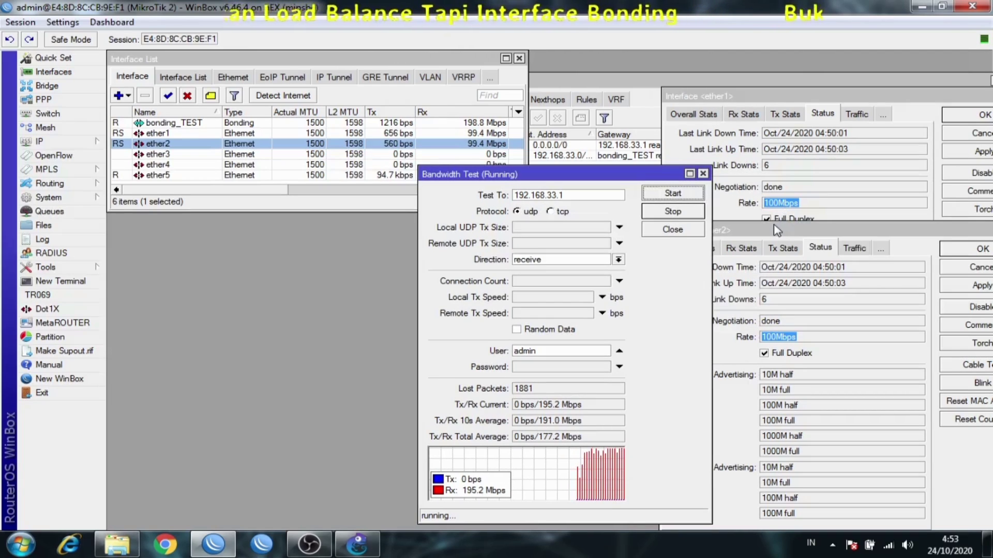
{"action": "left_click_drag", "start_coordinate": [635, 177], "coordinate": [613, 178]}
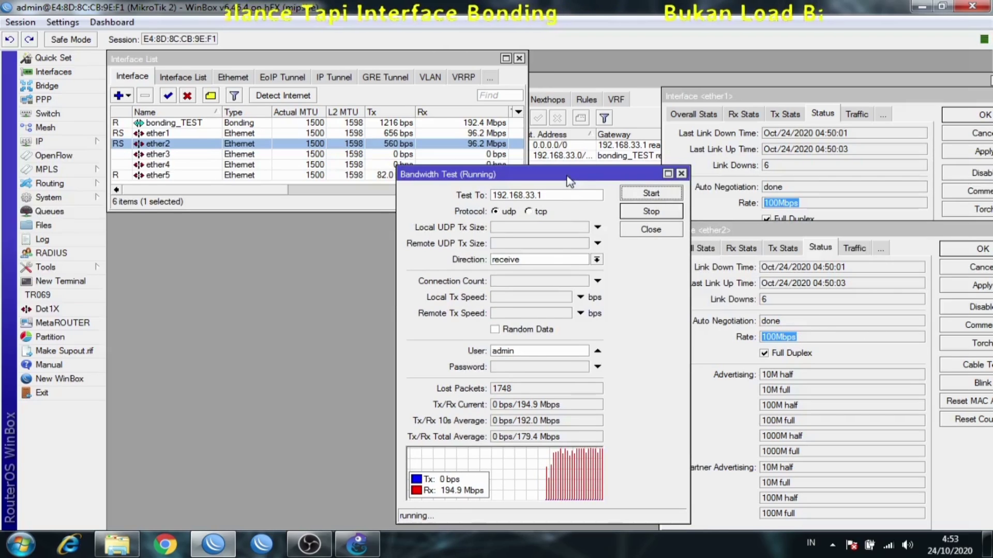
{"action": "left_click_drag", "start_coordinate": [568, 179], "coordinate": [621, 174]}
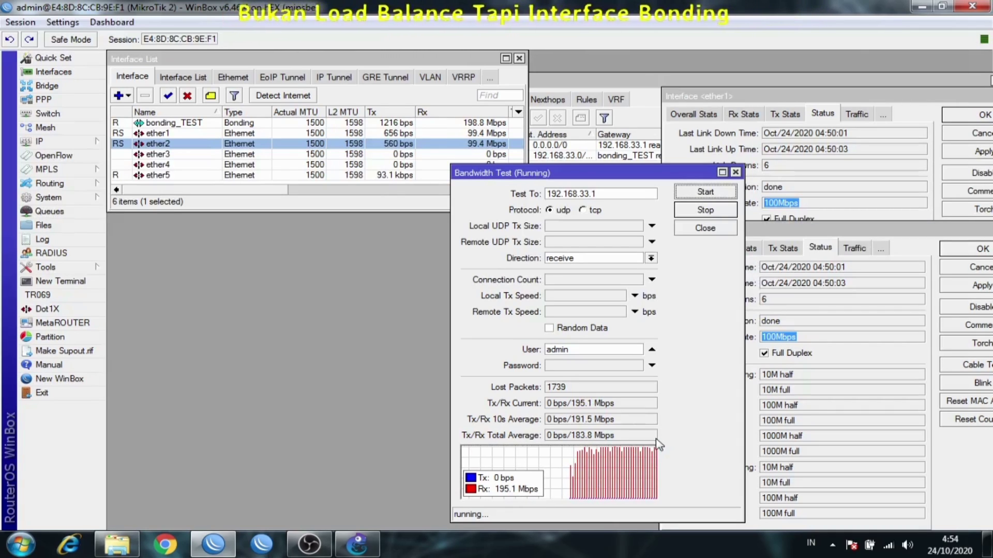
{"action": "left_click", "coordinate": [713, 211]}
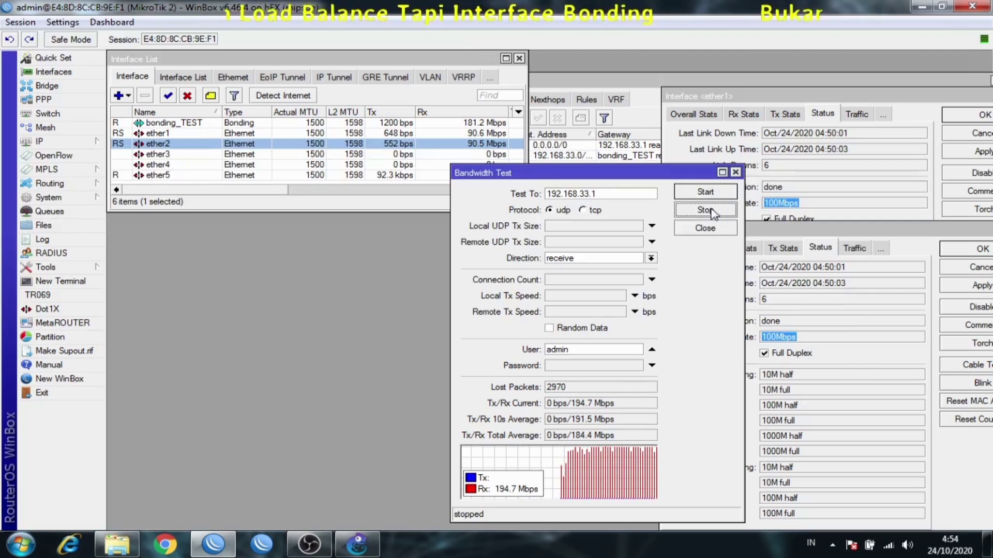
Switch the bandwidth test direction to send, run the test, and stop it
{"action": "left_click", "coordinate": [651, 259]}
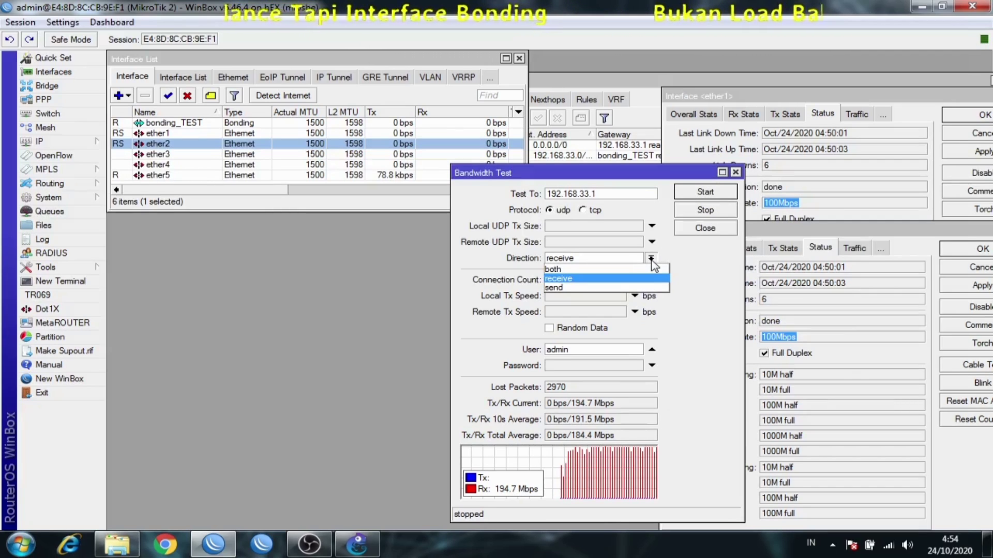
{"action": "left_click", "coordinate": [629, 288]}
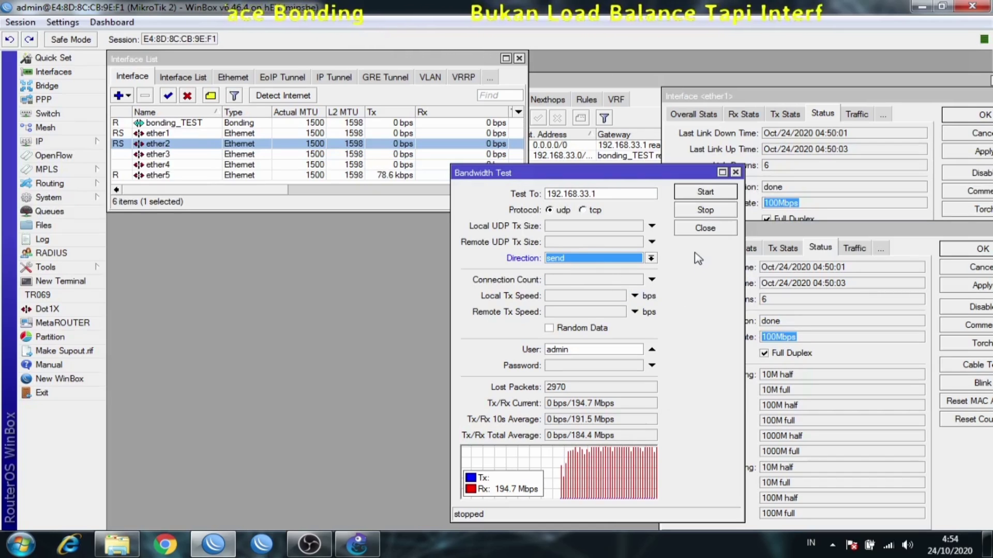
{"action": "left_click", "coordinate": [704, 198]}
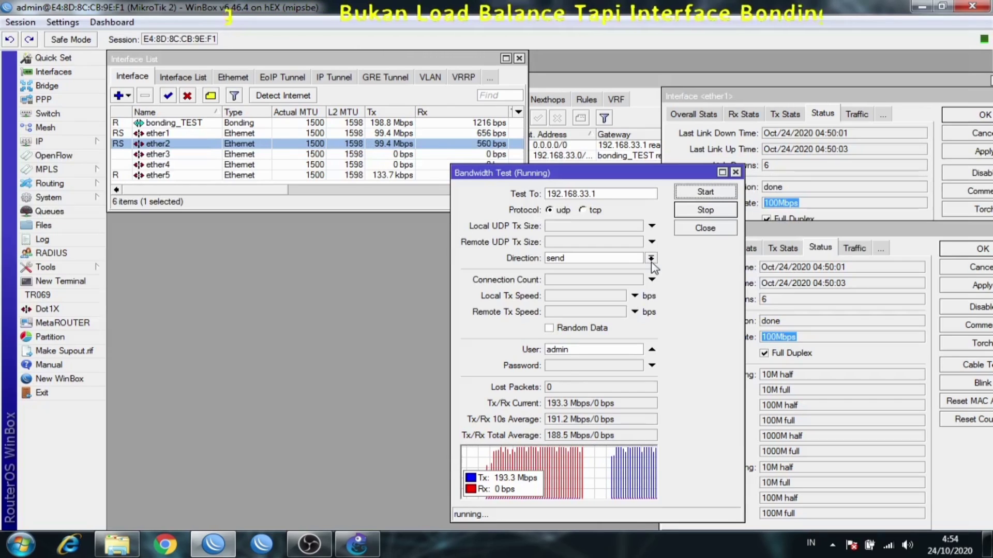
{"action": "left_click", "coordinate": [705, 210]}
Set the bandwidth test direction to both, run the test while watching the bond and slave traffic rates, and stop it
{"action": "left_click", "coordinate": [652, 259]}
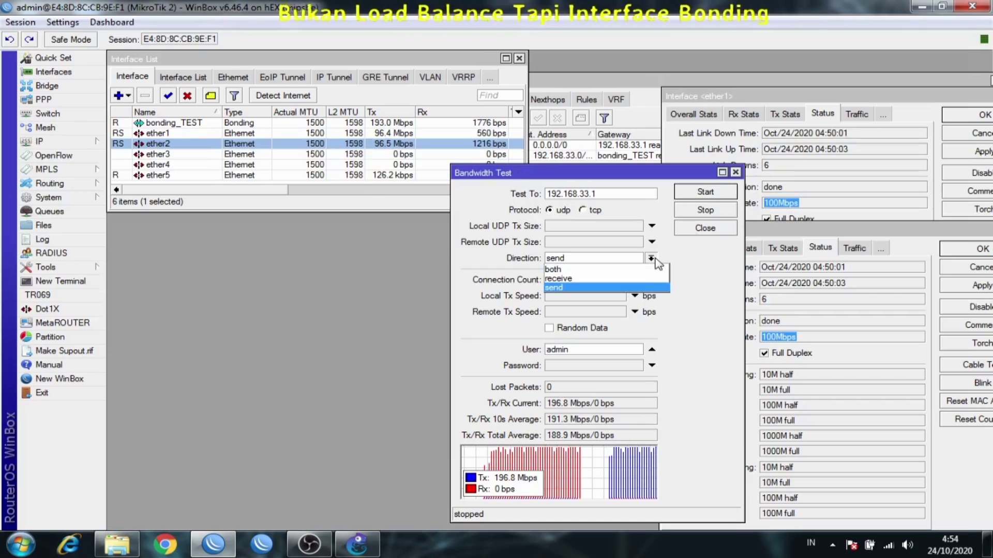
{"action": "left_click", "coordinate": [656, 270]}
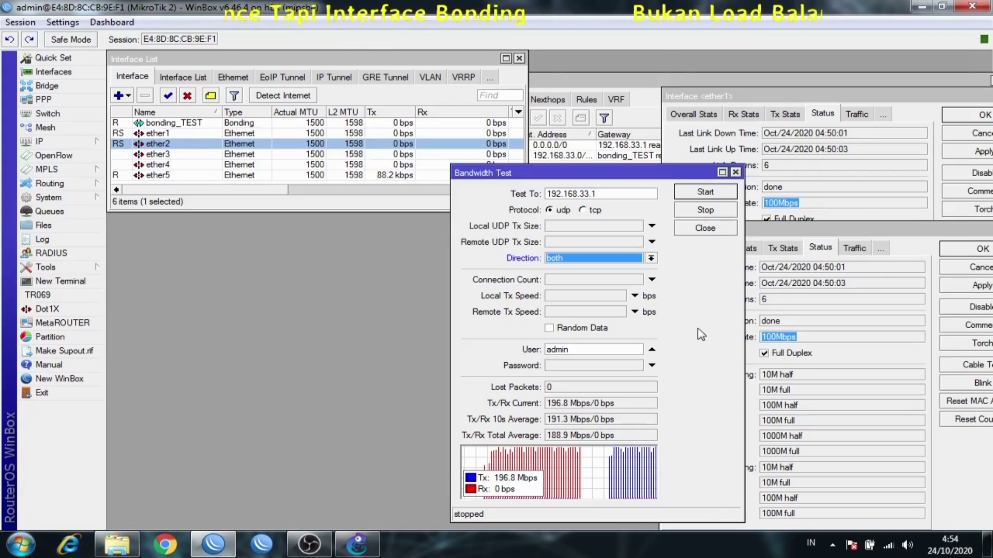
{"action": "left_click", "coordinate": [711, 193]}
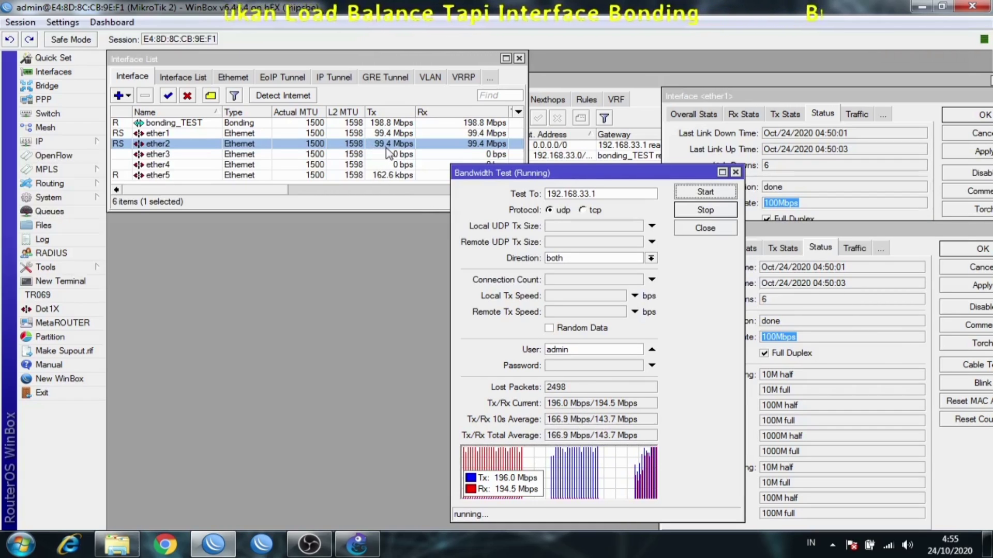
{"action": "left_click", "coordinate": [171, 143]}
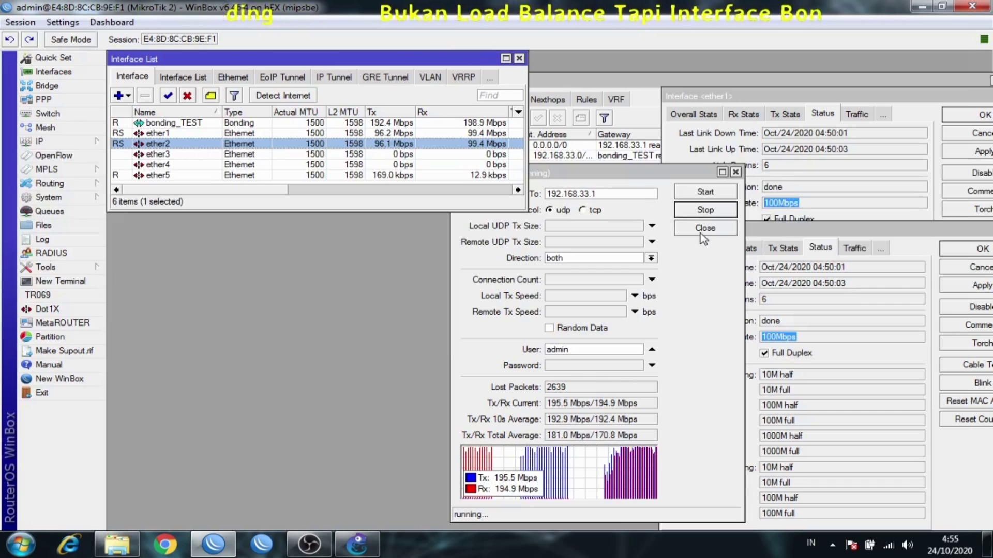
{"action": "left_click", "coordinate": [696, 217]}
{"action": "left_click", "coordinate": [695, 213]}
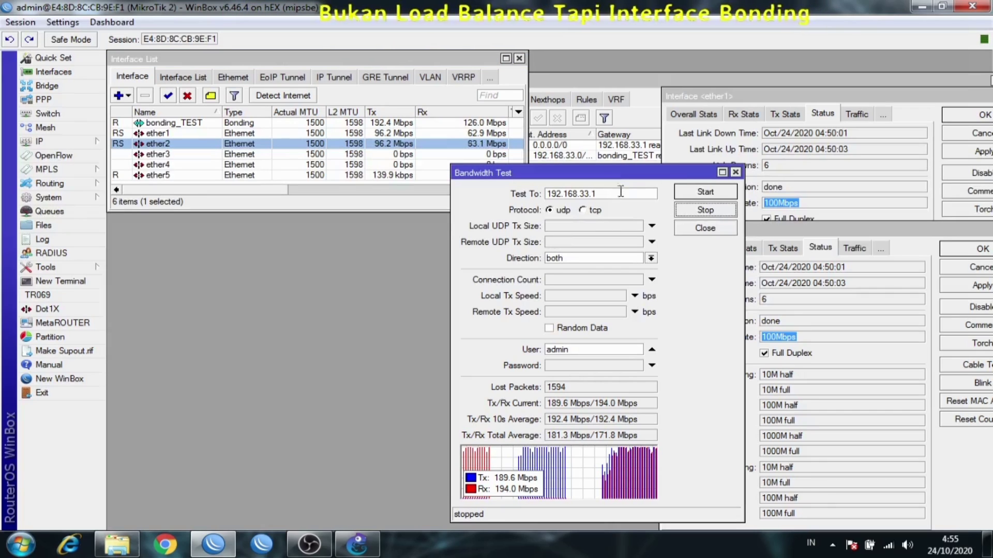
Reposition the Bandwidth Test window below the interface list and select bonding_TEST to review the bond's entry
{"action": "left_click_drag", "start_coordinate": [624, 176], "coordinate": [501, 146]}
{"action": "left_click_drag", "start_coordinate": [514, 155], "coordinate": [610, 193]}
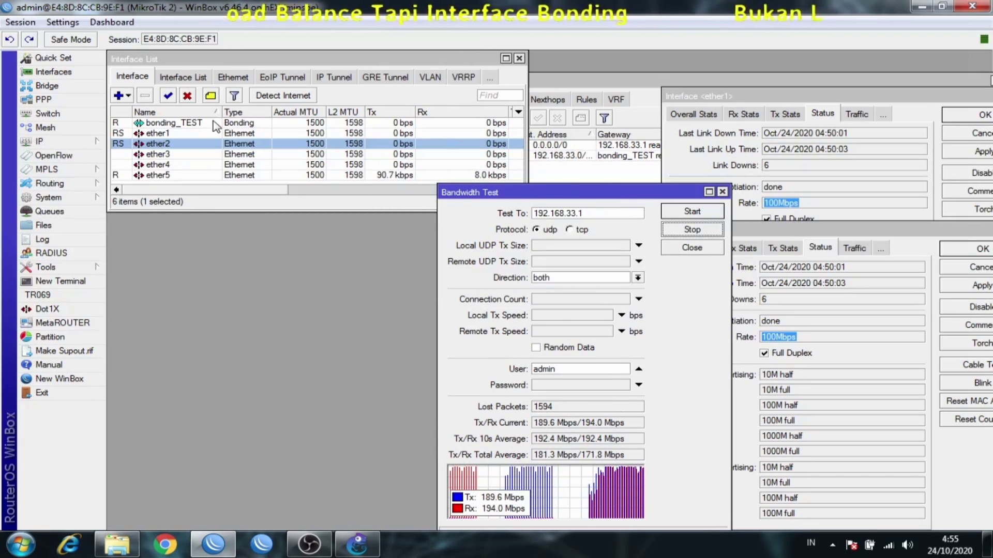
{"action": "left_click", "coordinate": [258, 122]}
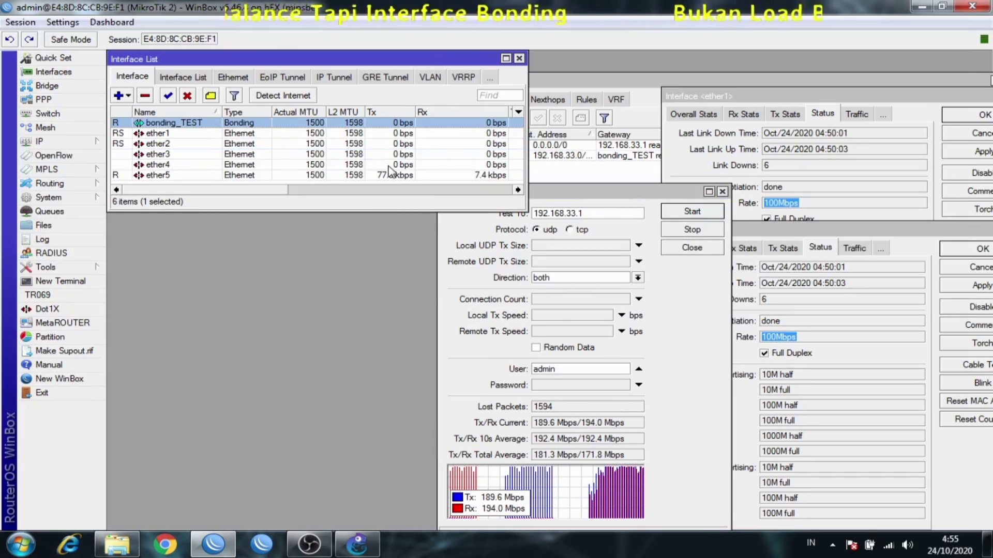
{"action": "left_click", "coordinate": [563, 190]}
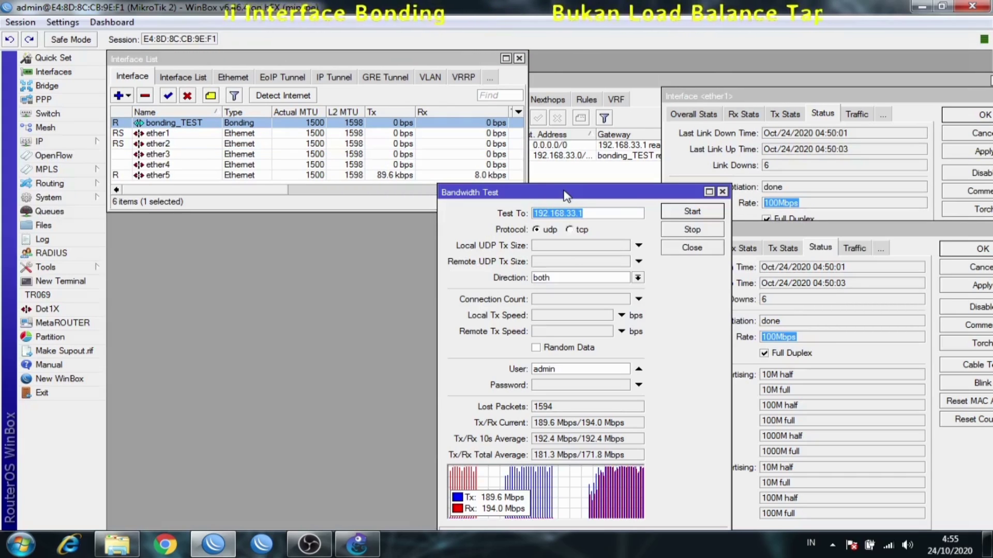
{"action": "left_click_drag", "start_coordinate": [565, 195], "coordinate": [499, 184]}
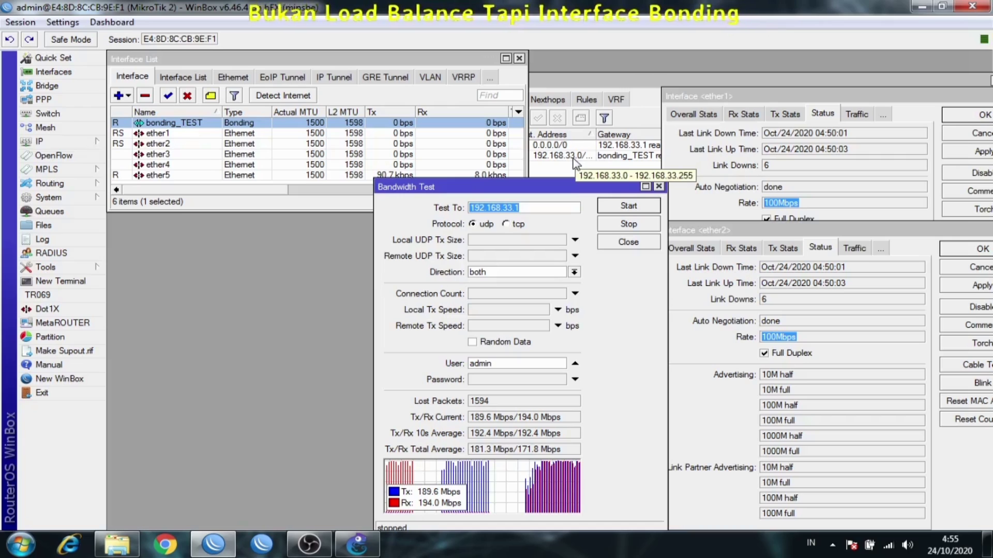
Open the IP address list, widen its Address column to read the bond's full address, and move the list clear of the interface list
{"action": "left_click", "coordinate": [62, 143]}
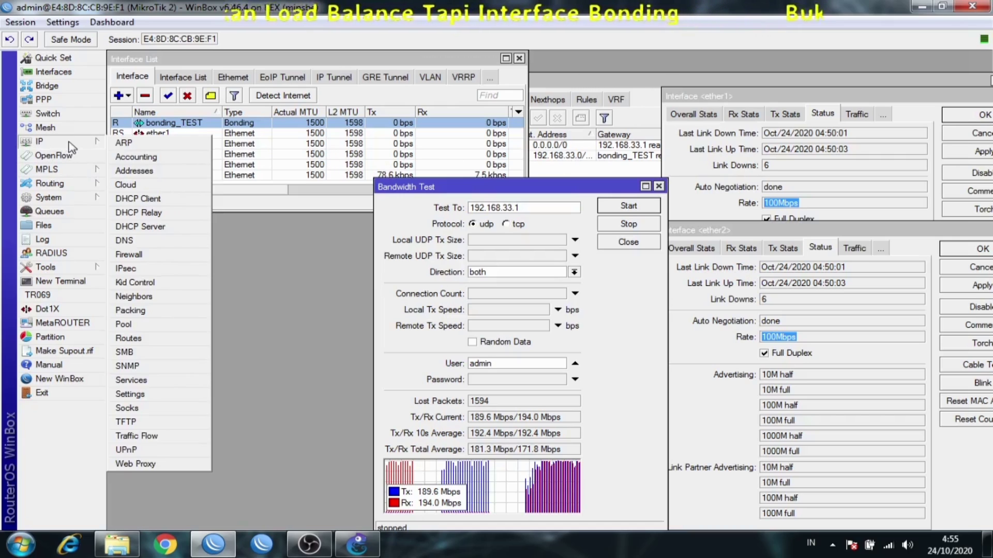
{"action": "left_click", "coordinate": [124, 174]}
{"action": "left_click", "coordinate": [414, 209]}
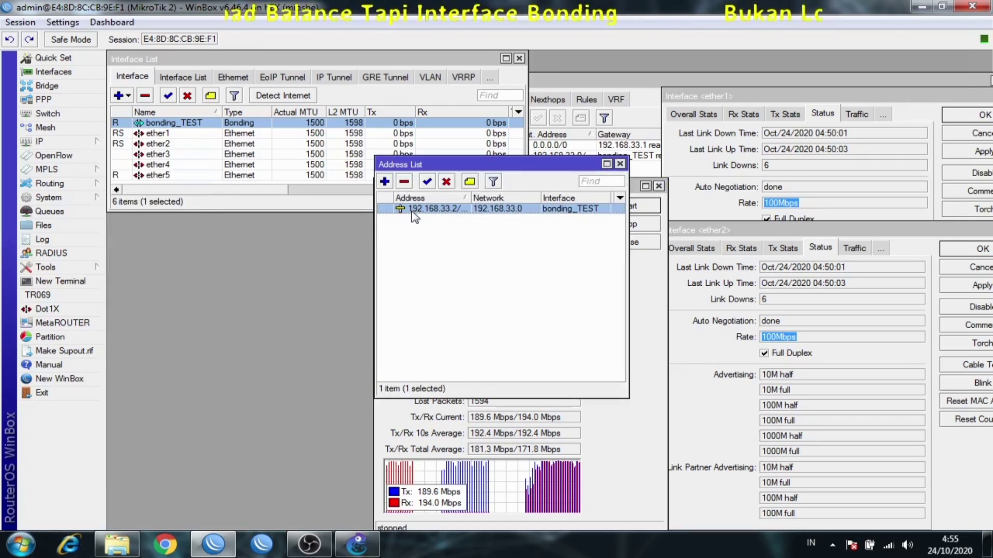
{"action": "left_click_drag", "start_coordinate": [467, 198], "coordinate": [478, 198]}
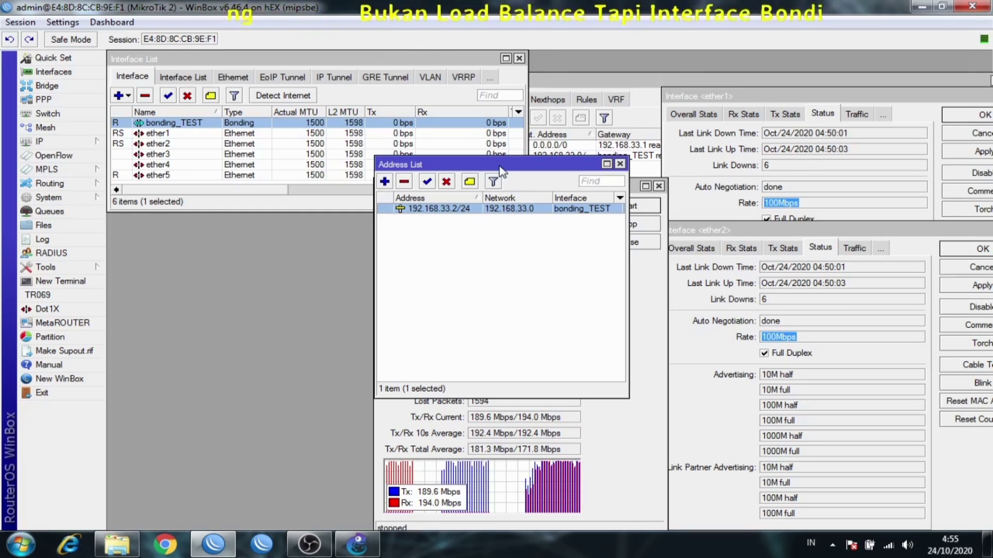
{"action": "left_click_drag", "start_coordinate": [499, 164], "coordinate": [610, 141]}
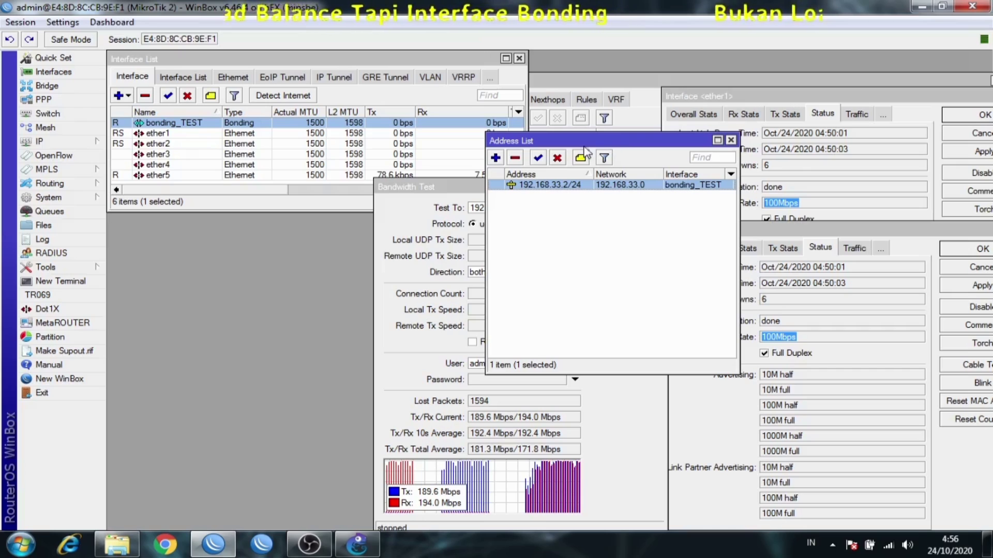
Switch to GNS3 to review the topology of the two bonded routers, and return to WinBox
{"action": "left_click", "coordinate": [357, 544]}
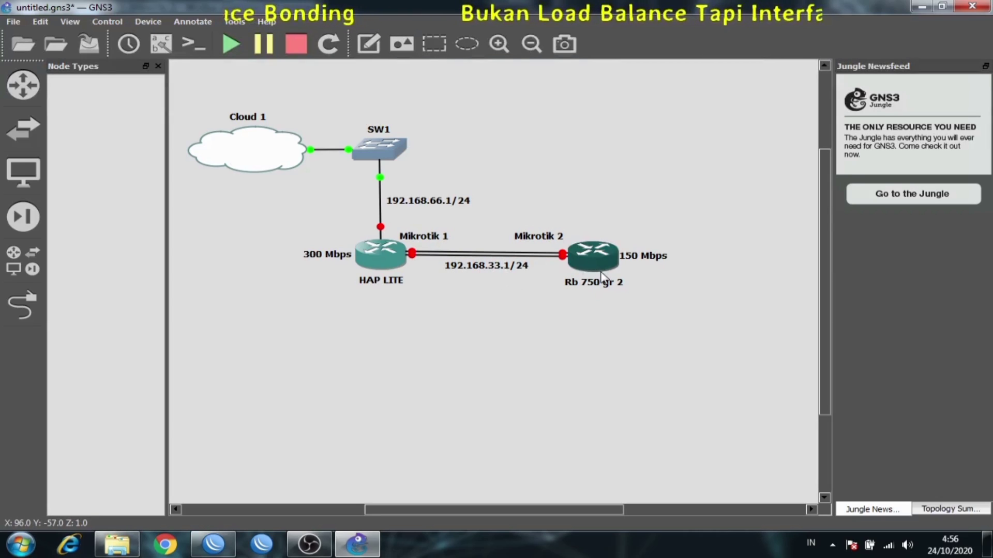
{"action": "mouse_move", "coordinate": [601, 277]}
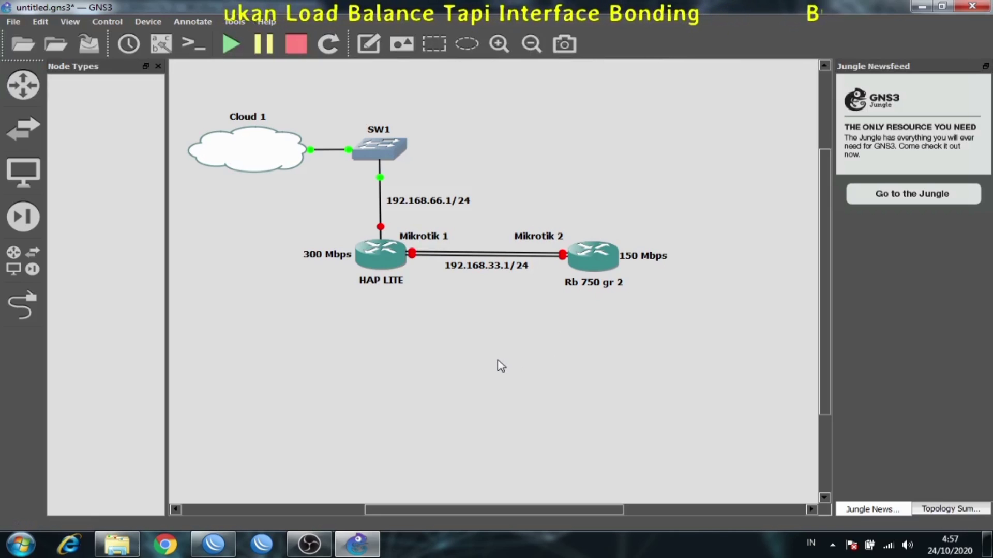
{"action": "left_click", "coordinate": [916, 11]}
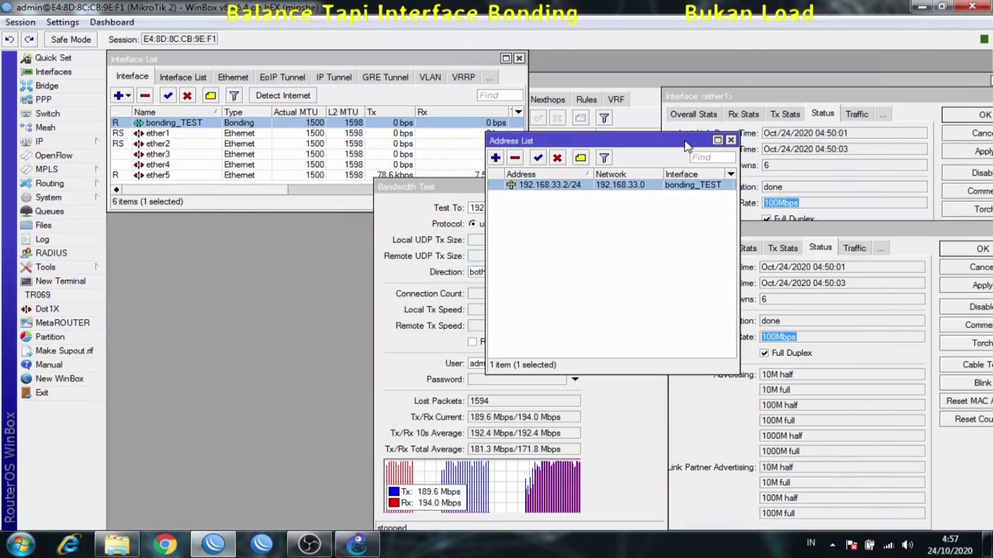
Place the Address List beside the Bandwidth Test window and minimize WinBox to show the desktop
{"action": "left_click_drag", "start_coordinate": [684, 141], "coordinate": [327, 211]}
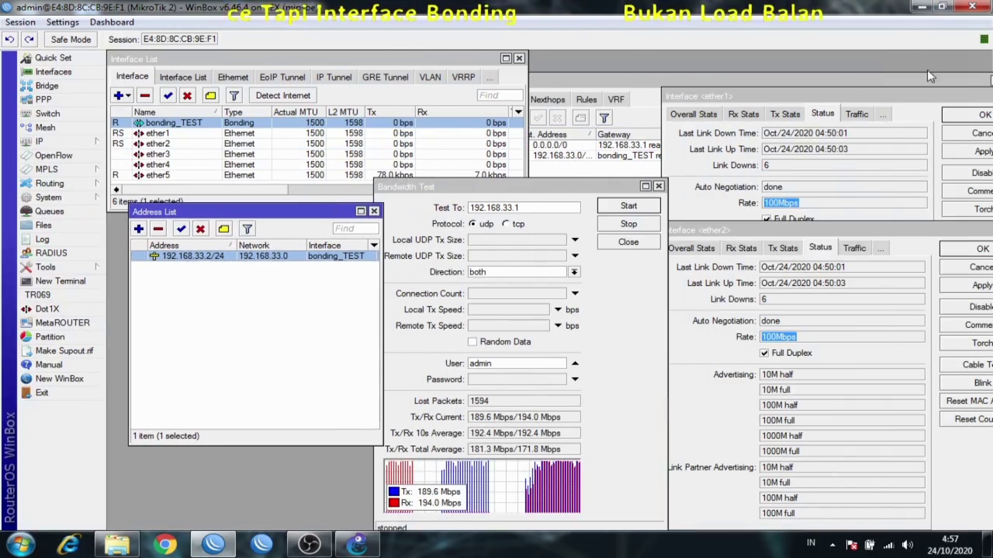
{"action": "left_click", "coordinate": [921, 7]}
{"action": "right_click", "coordinate": [609, 40]}
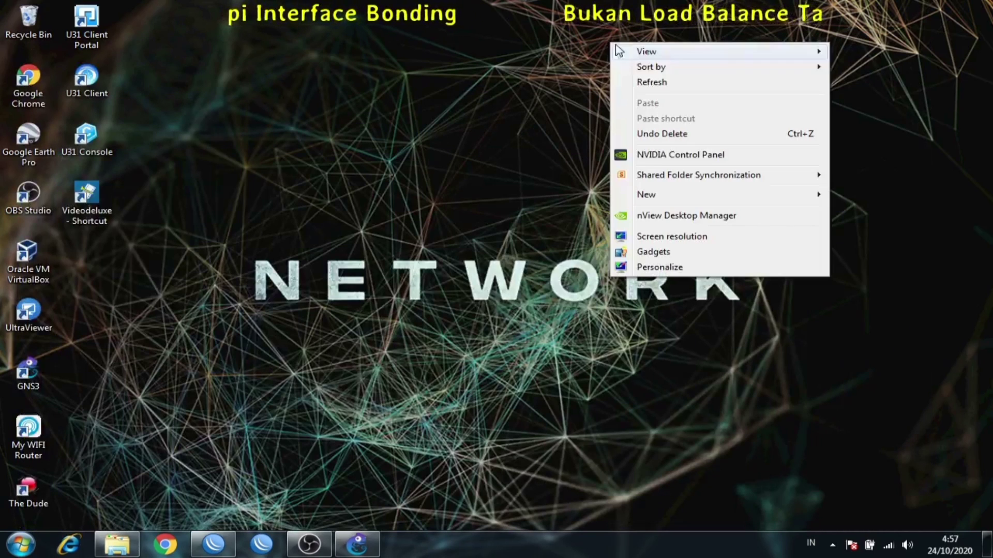
{"action": "left_click", "coordinate": [628, 82]}
{"action": "right_click", "coordinate": [563, 60]}
{"action": "left_click", "coordinate": [609, 102]}
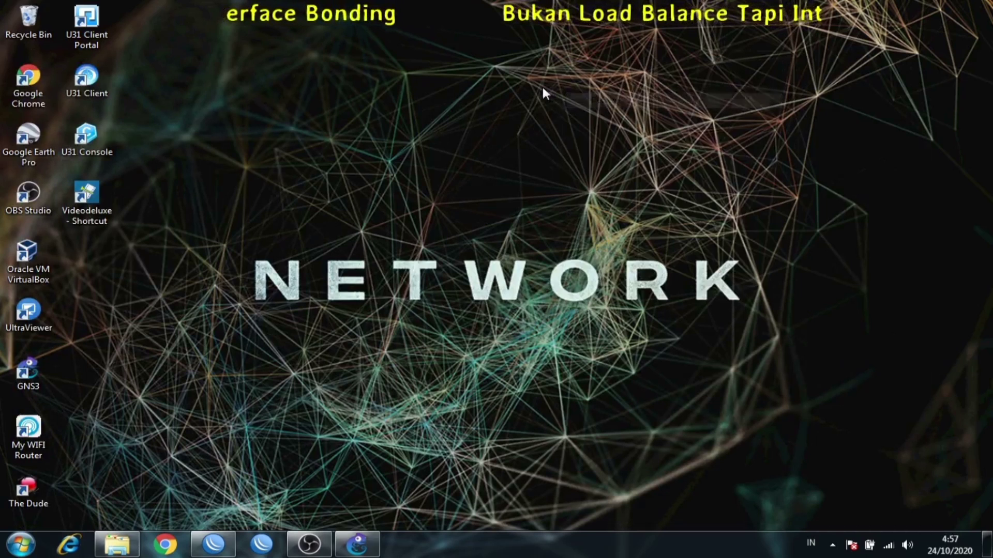
{"action": "right_click", "coordinate": [541, 87]}
{"action": "left_click", "coordinate": [573, 127]}
{"action": "right_click", "coordinate": [530, 109]}
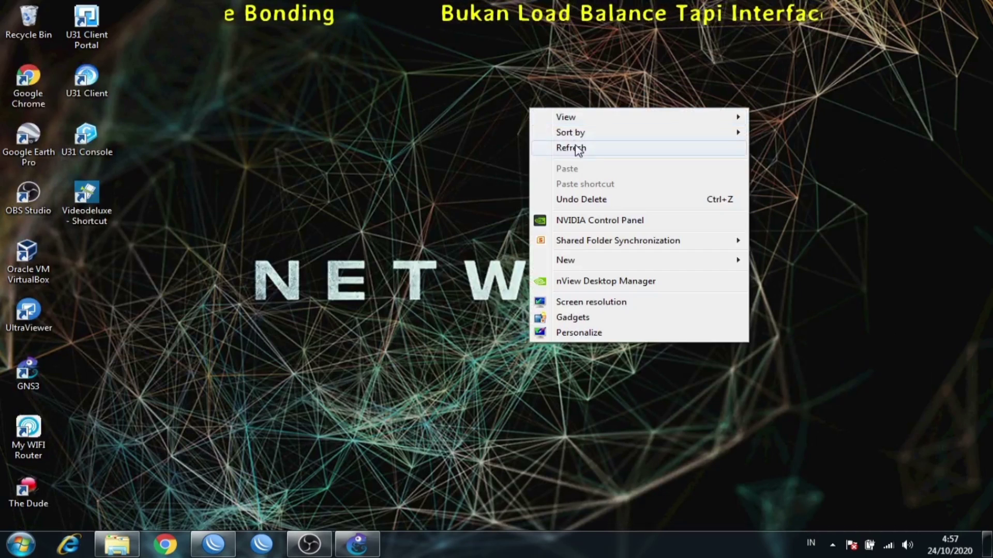
{"action": "left_click", "coordinate": [574, 148]}
{"action": "right_click", "coordinate": [464, 132]}
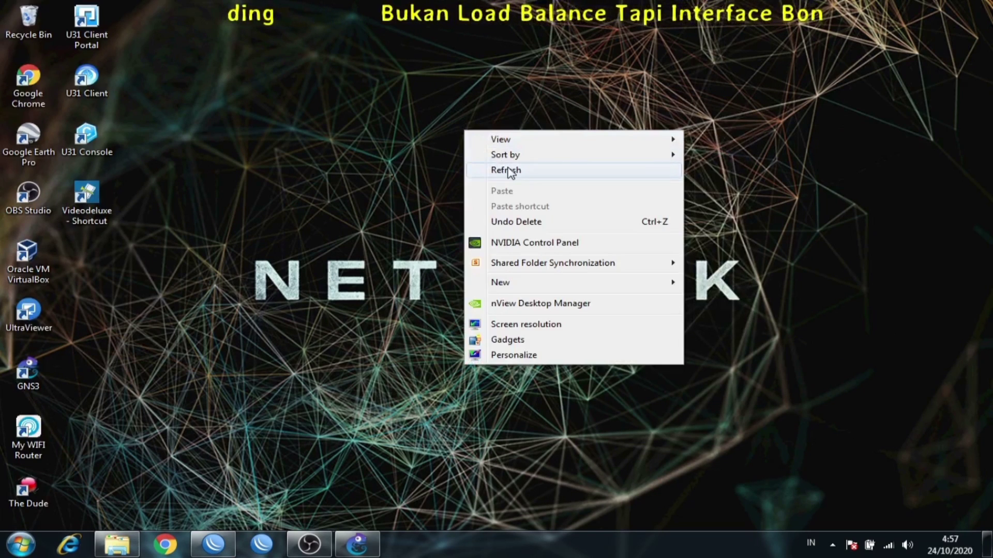
{"action": "left_click", "coordinate": [509, 171]}
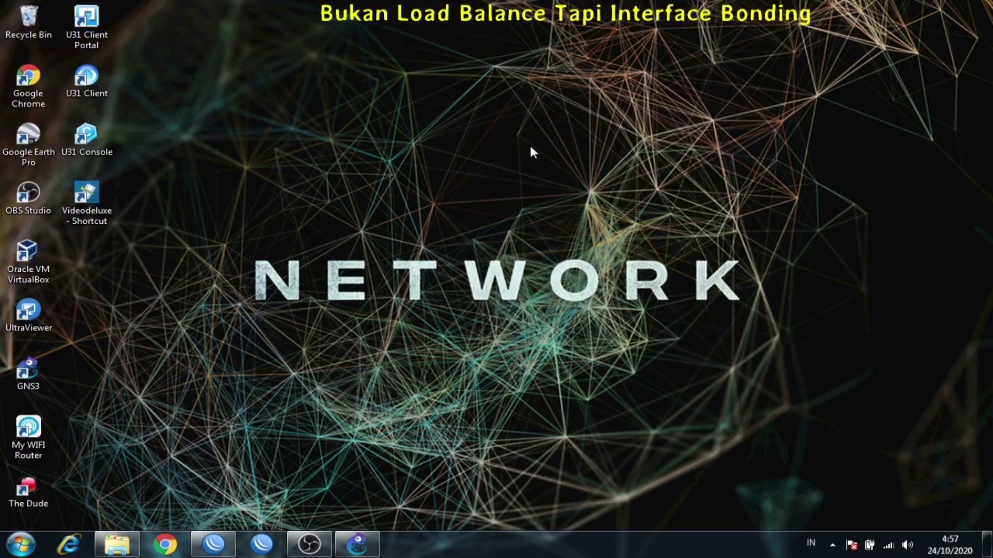
{"action": "right_click", "coordinate": [462, 128]}
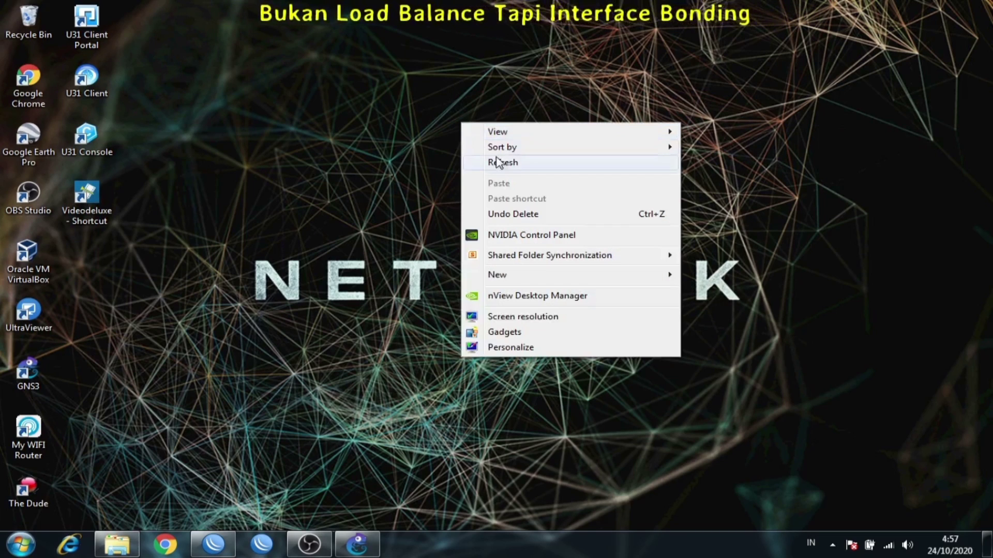
{"action": "left_click", "coordinate": [501, 163]}
{"action": "right_click", "coordinate": [451, 102]}
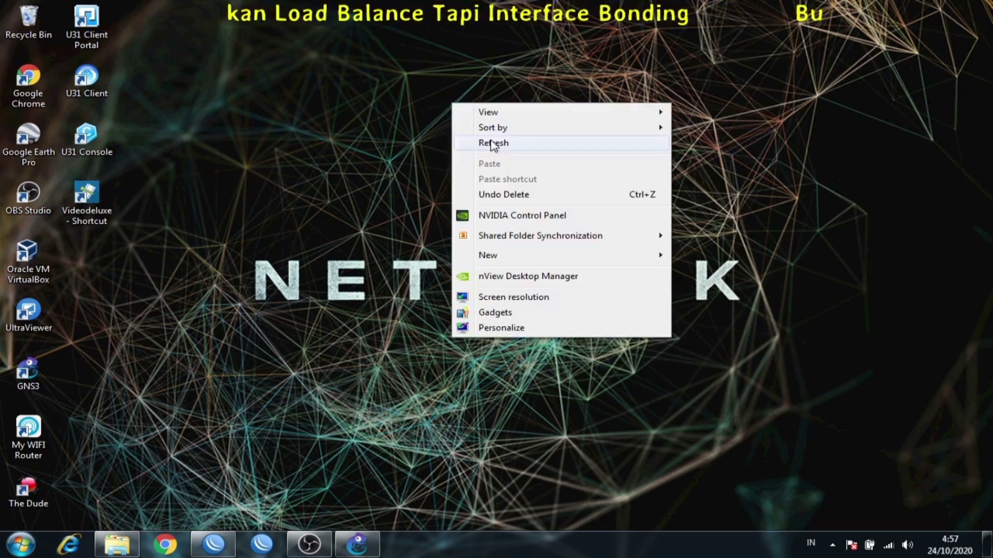
{"action": "left_click", "coordinate": [504, 145]}
{"action": "right_click", "coordinate": [487, 129]}
{"action": "left_click", "coordinate": [536, 163]}
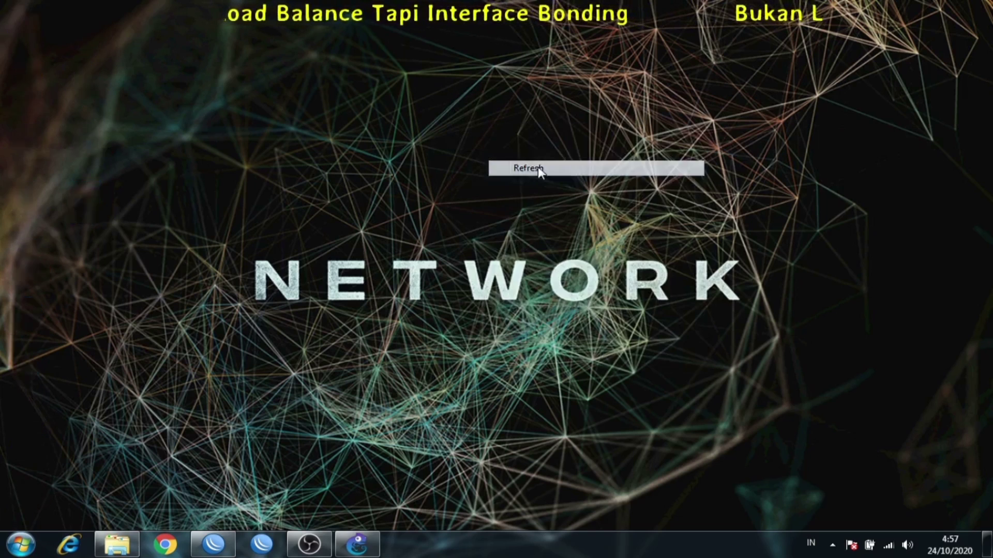